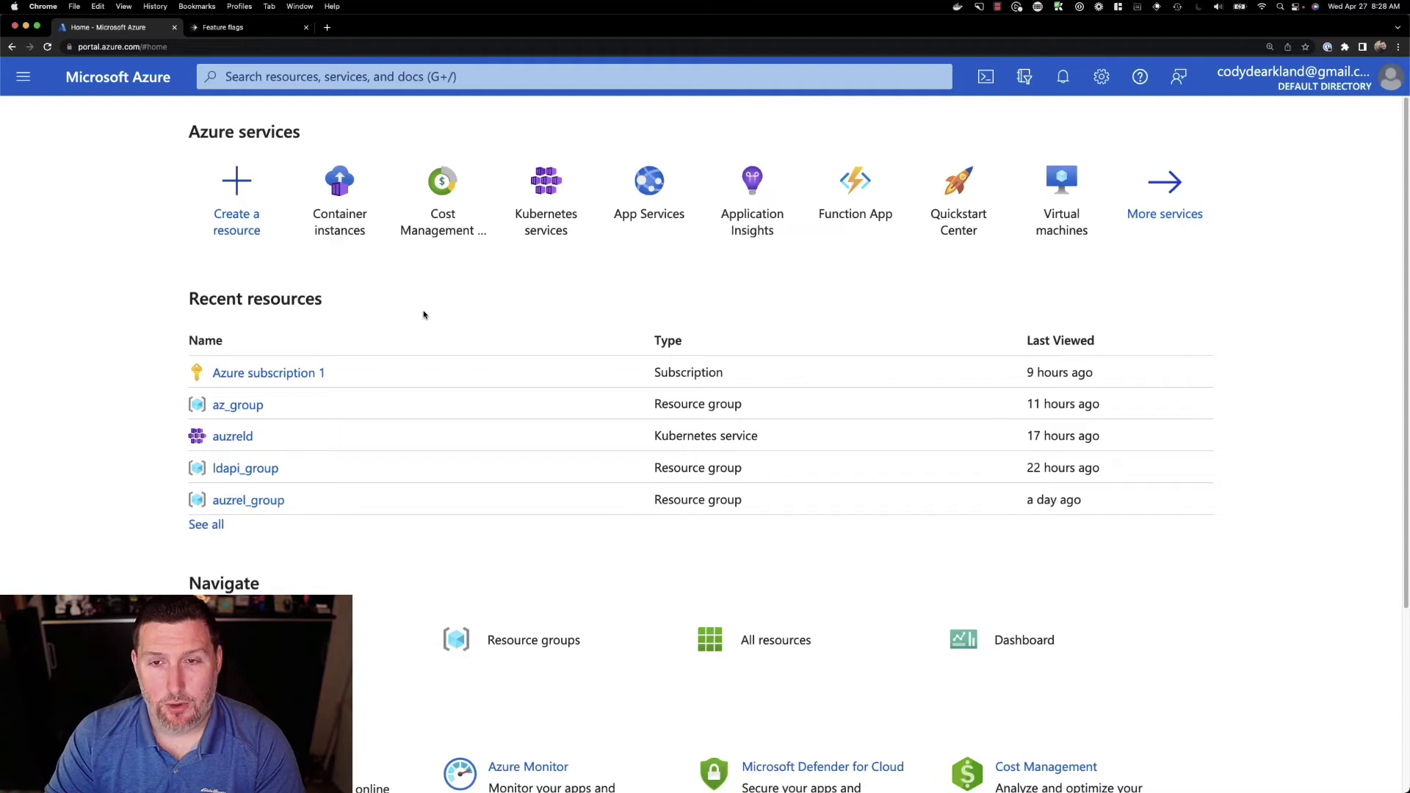
- Start creating a container instance in the az_group resource group and name the container ld-demo
click(335, 237)
click(62, 209)
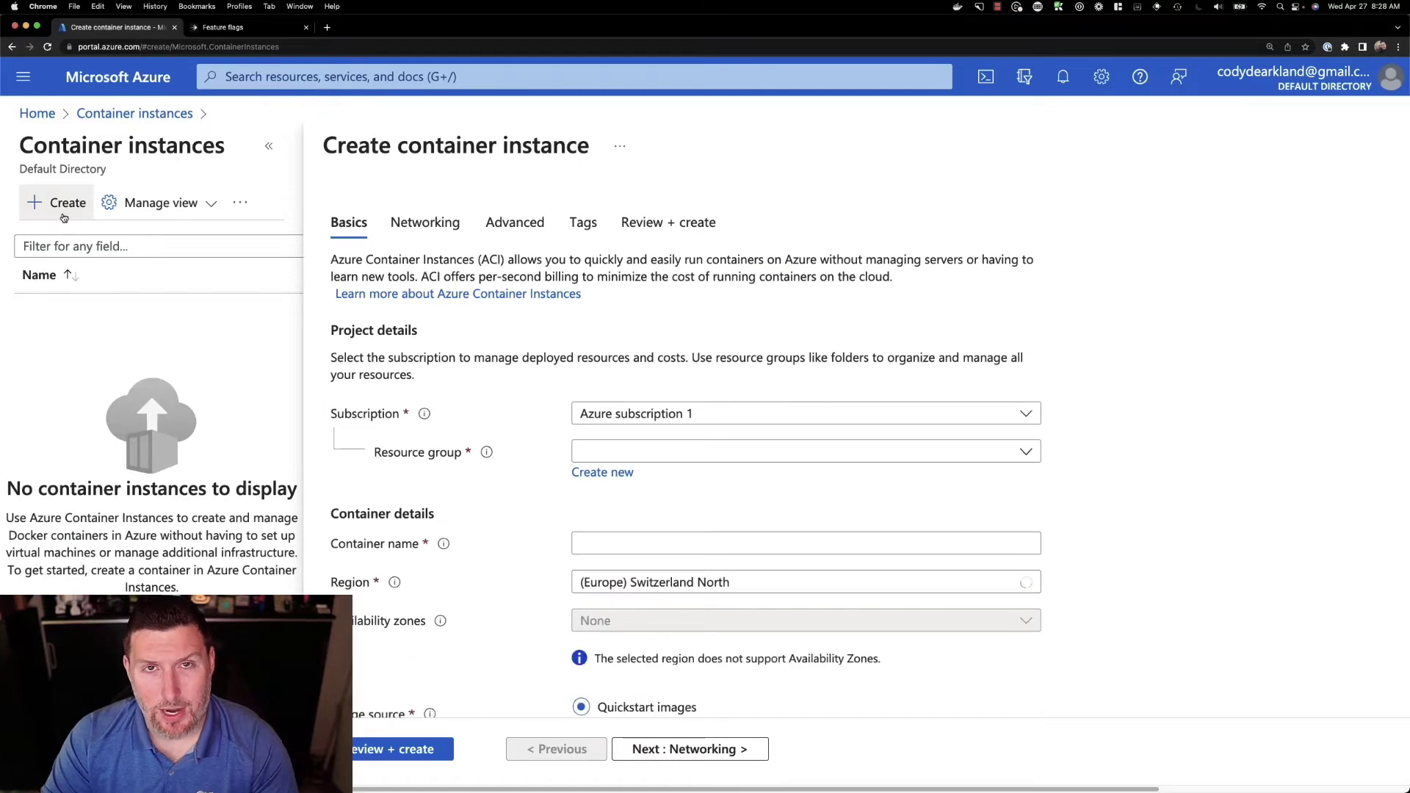
click(635, 451)
click(602, 242)
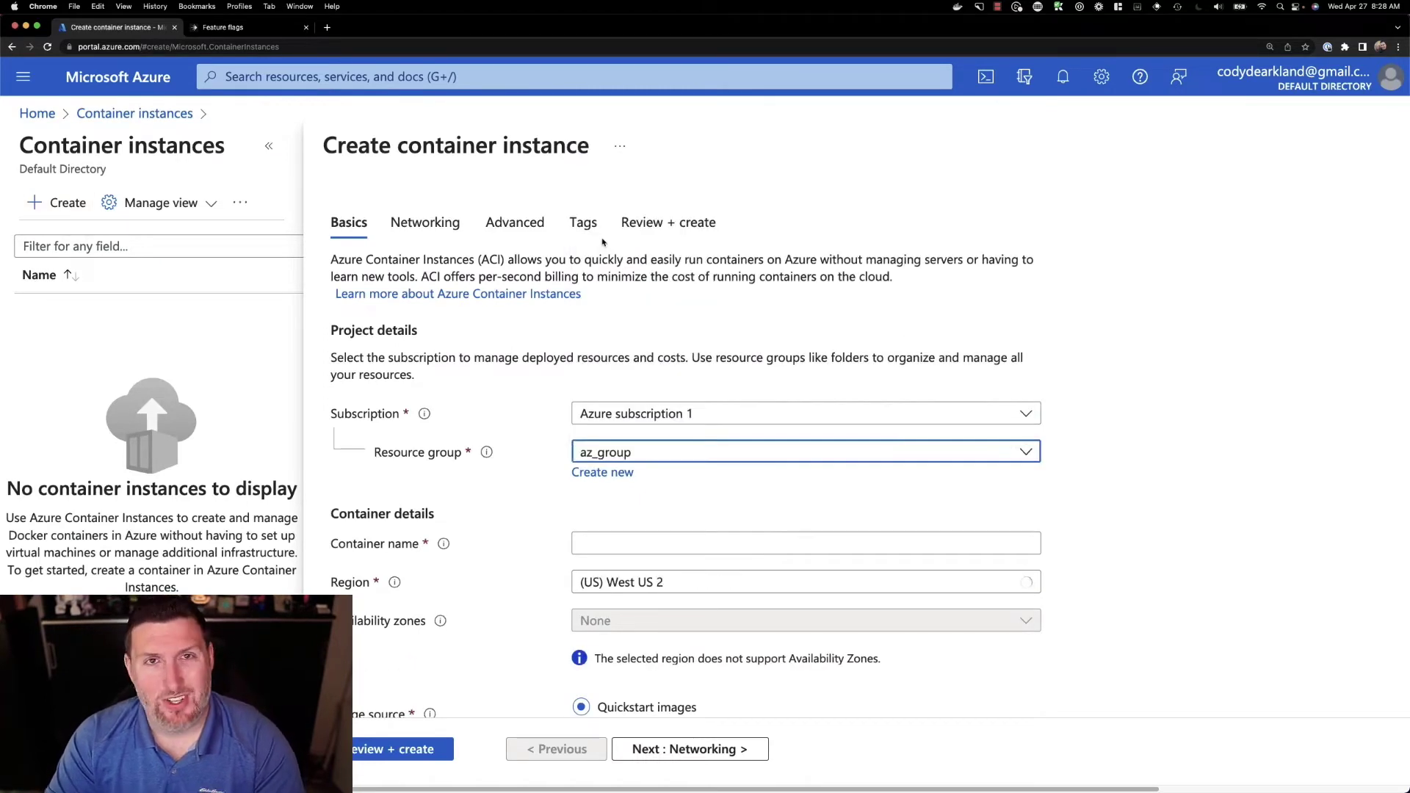
click(642, 544)
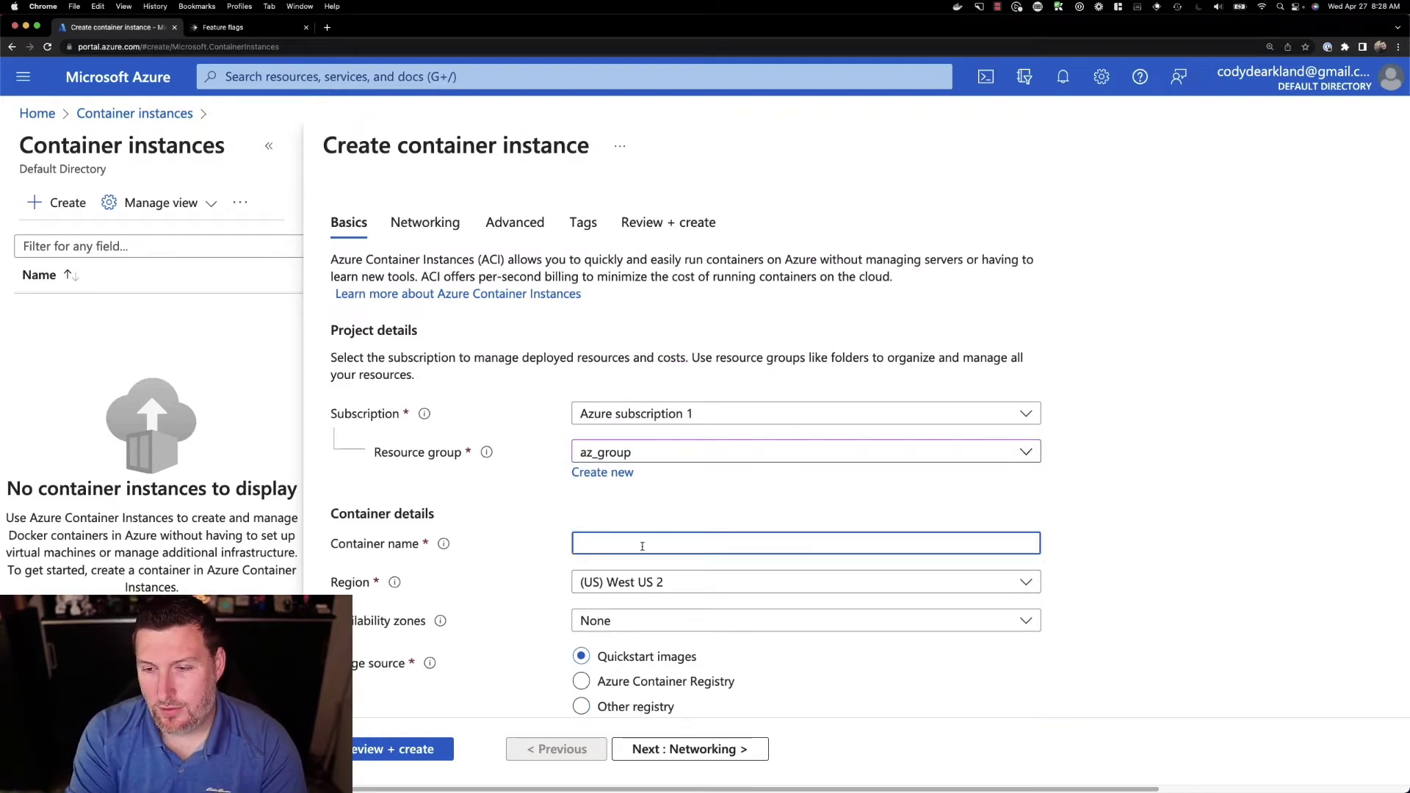
text(ld-demo)
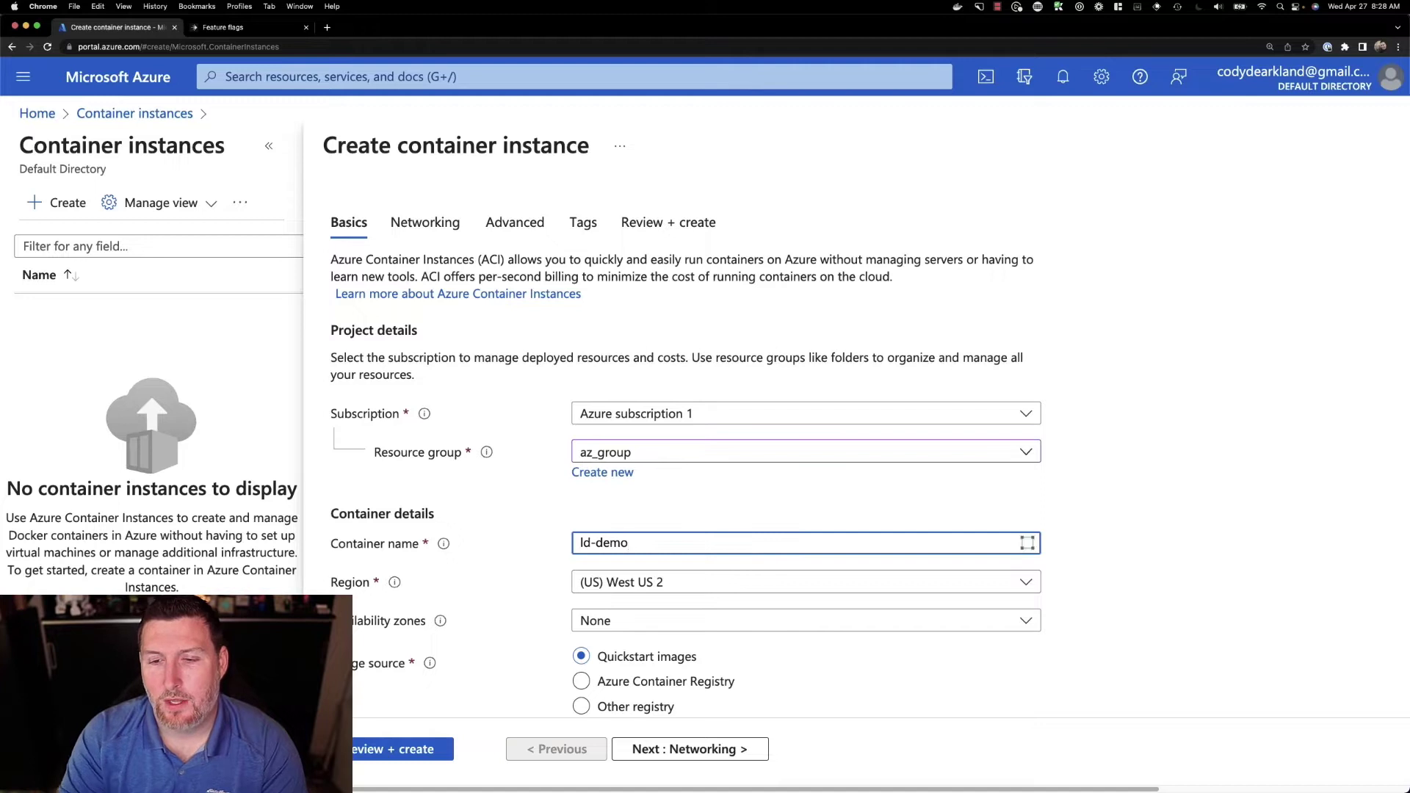
- Set the image source to Other registry and enter the ld-demo-app image with the latest tag from the owner's Docker Hub account
scroll(558, 593, down, 1)
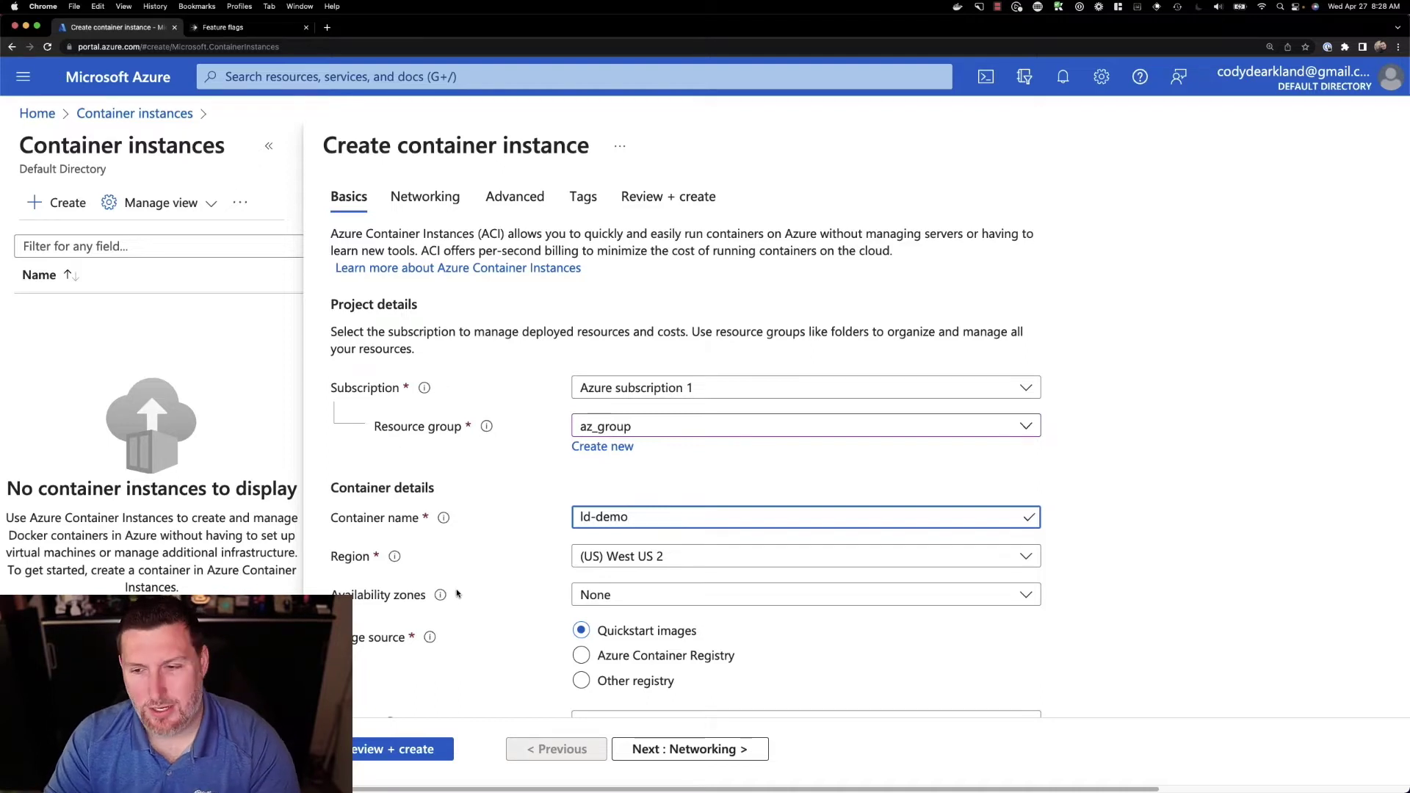
scroll(456, 593, down, 3)
click(663, 557)
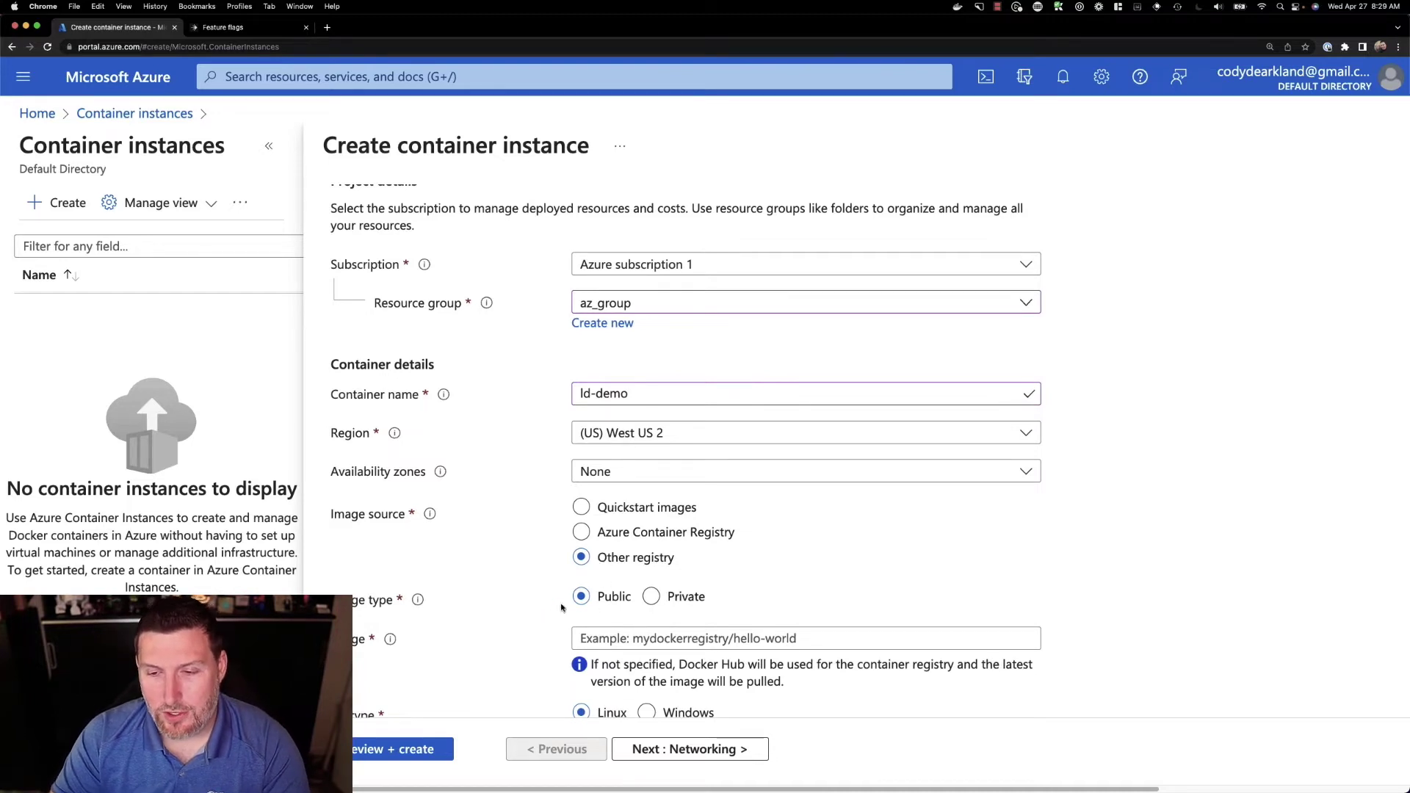
click(638, 635)
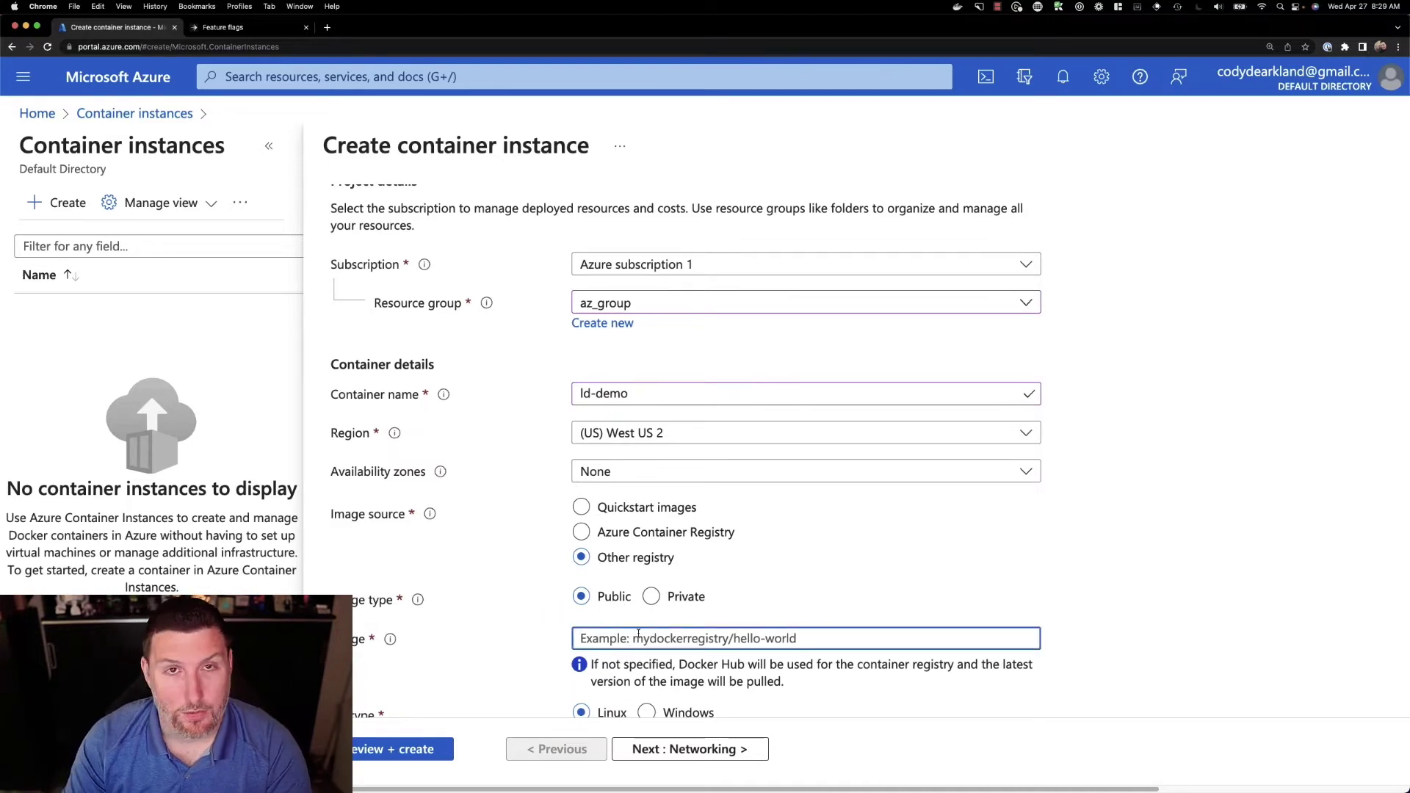
text(codydearkland/ld-demo-app:)
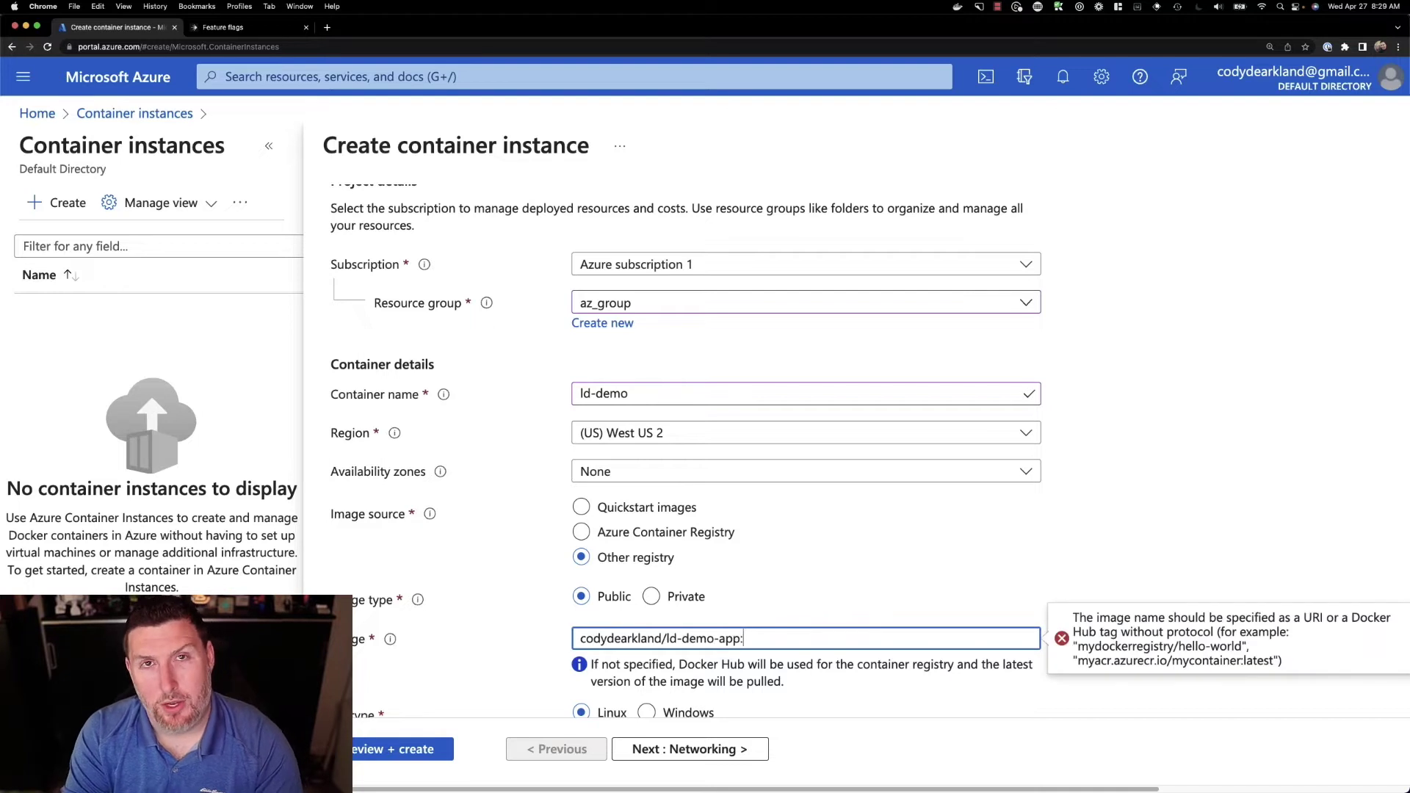
text(latest)
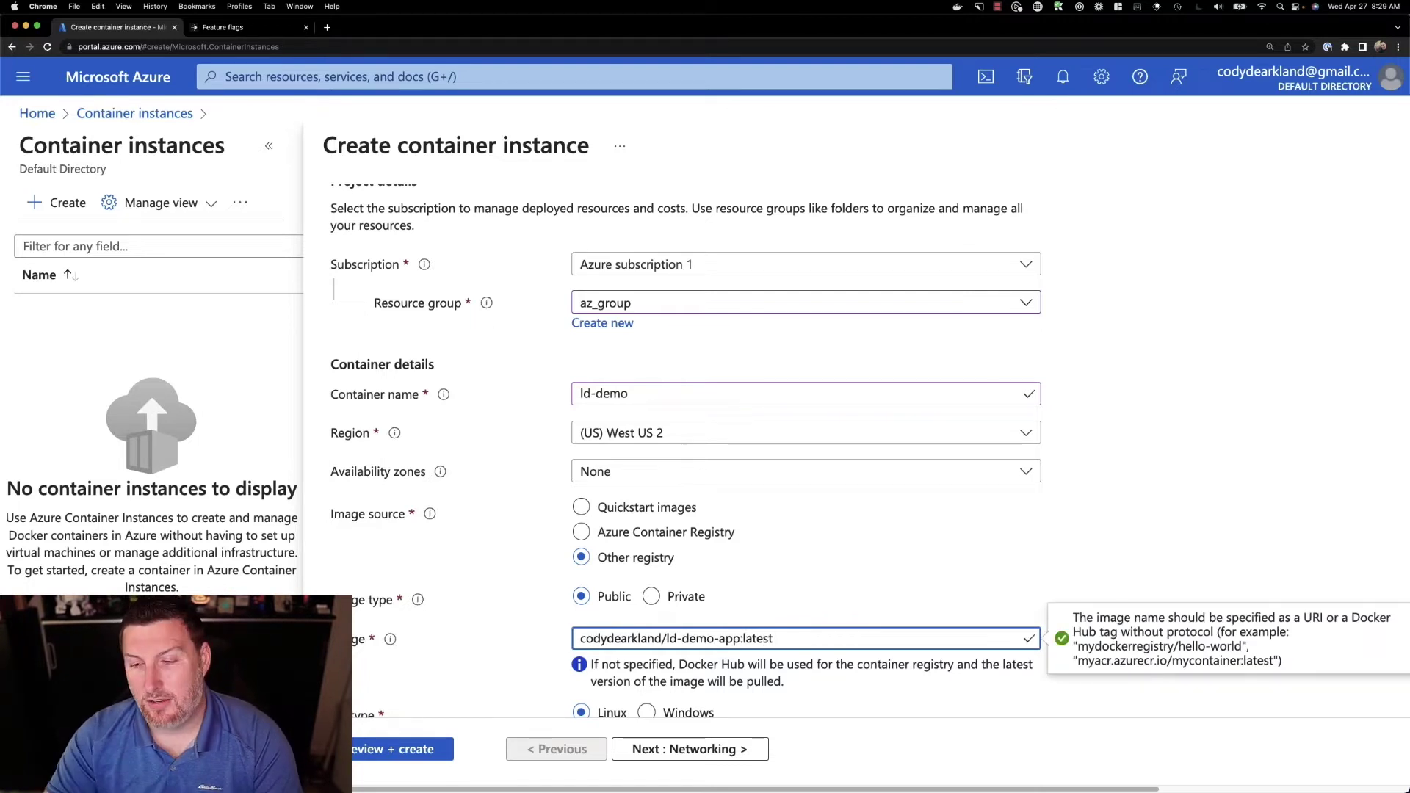
- Add port 3000 with the TCP protocol to the container's networking settings
scroll(616, 620, down, 4)
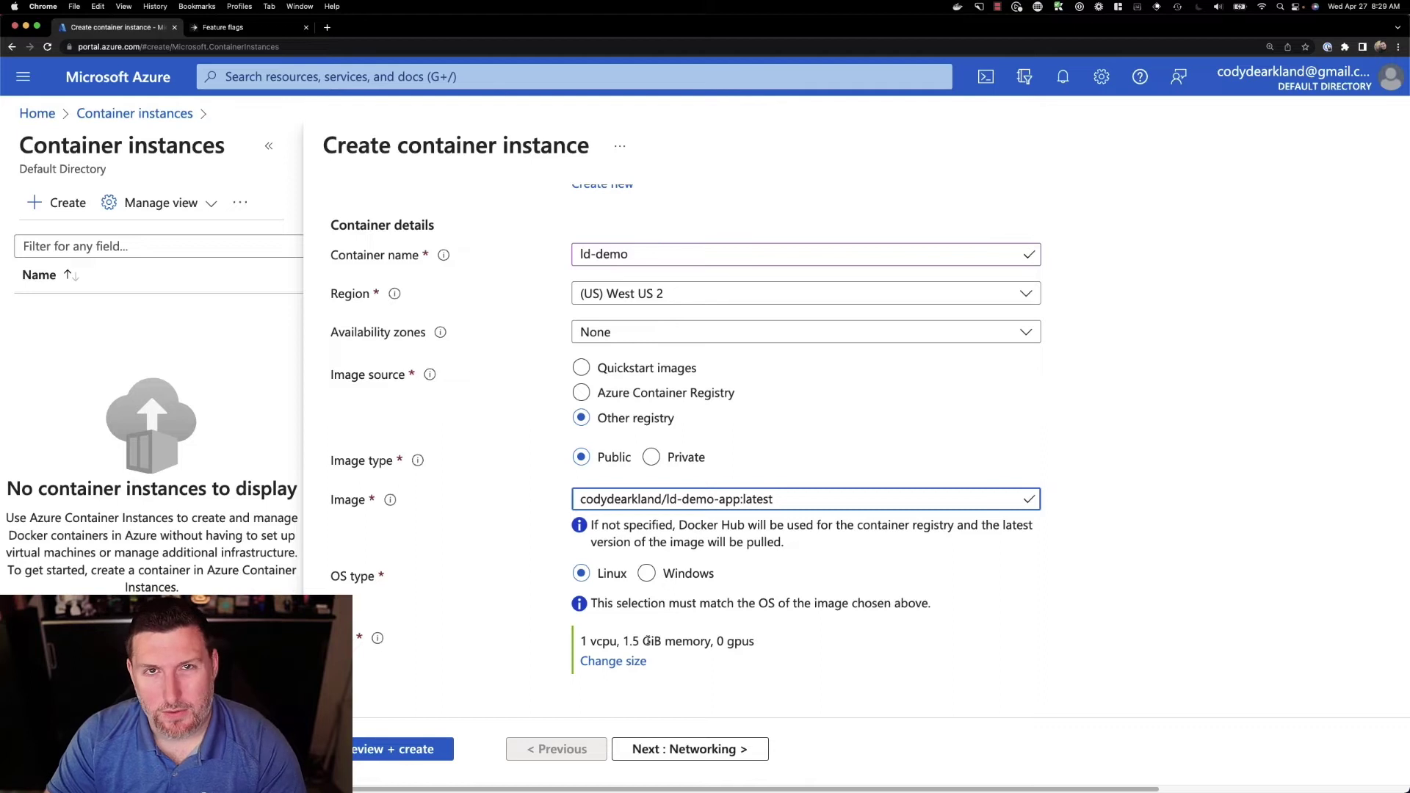
click(683, 749)
click(560, 578)
text(300)
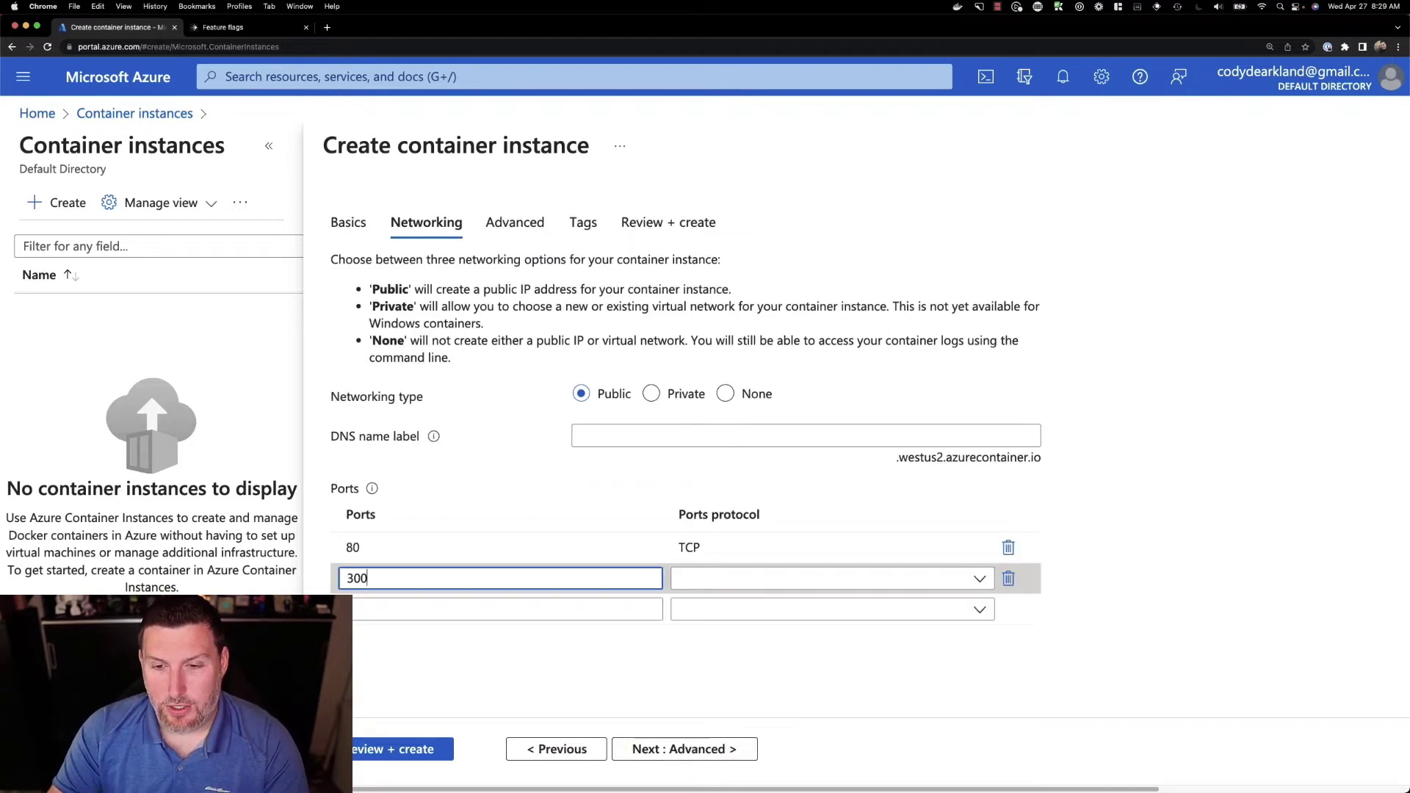
text(0)
key(Tab)
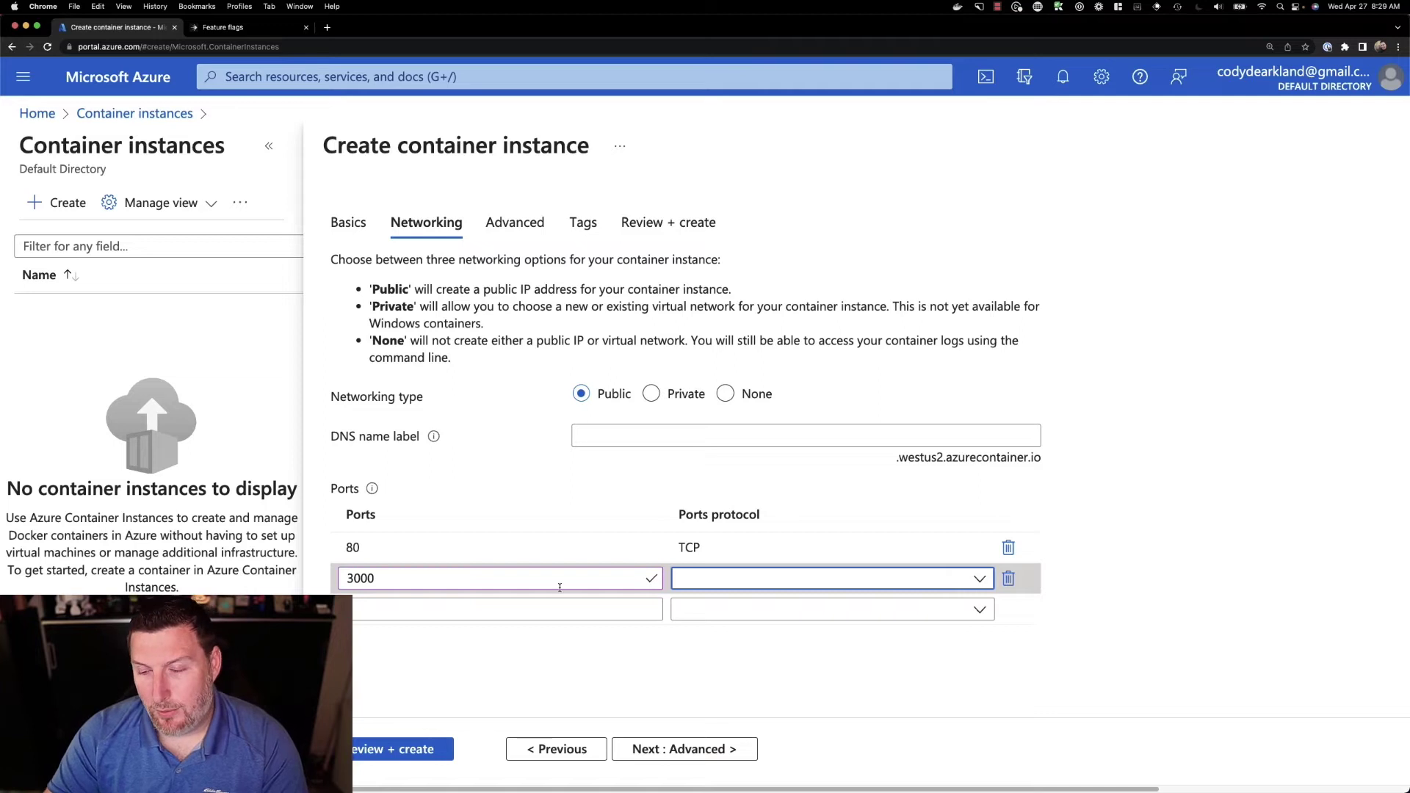
click(803, 584)
click(771, 604)
- Keep the default advanced settings and leave the tags empty, then review and create the container instance
click(657, 747)
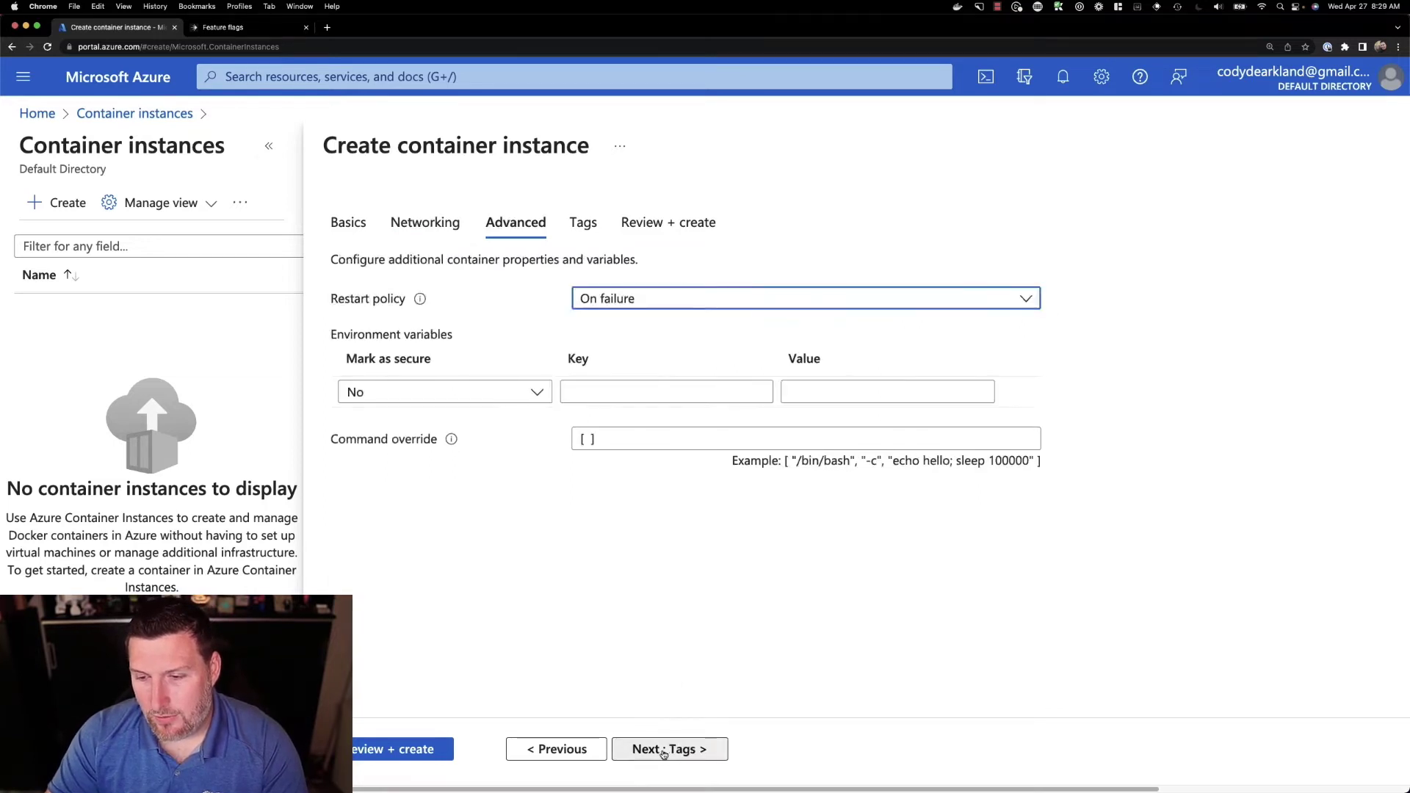
click(670, 749)
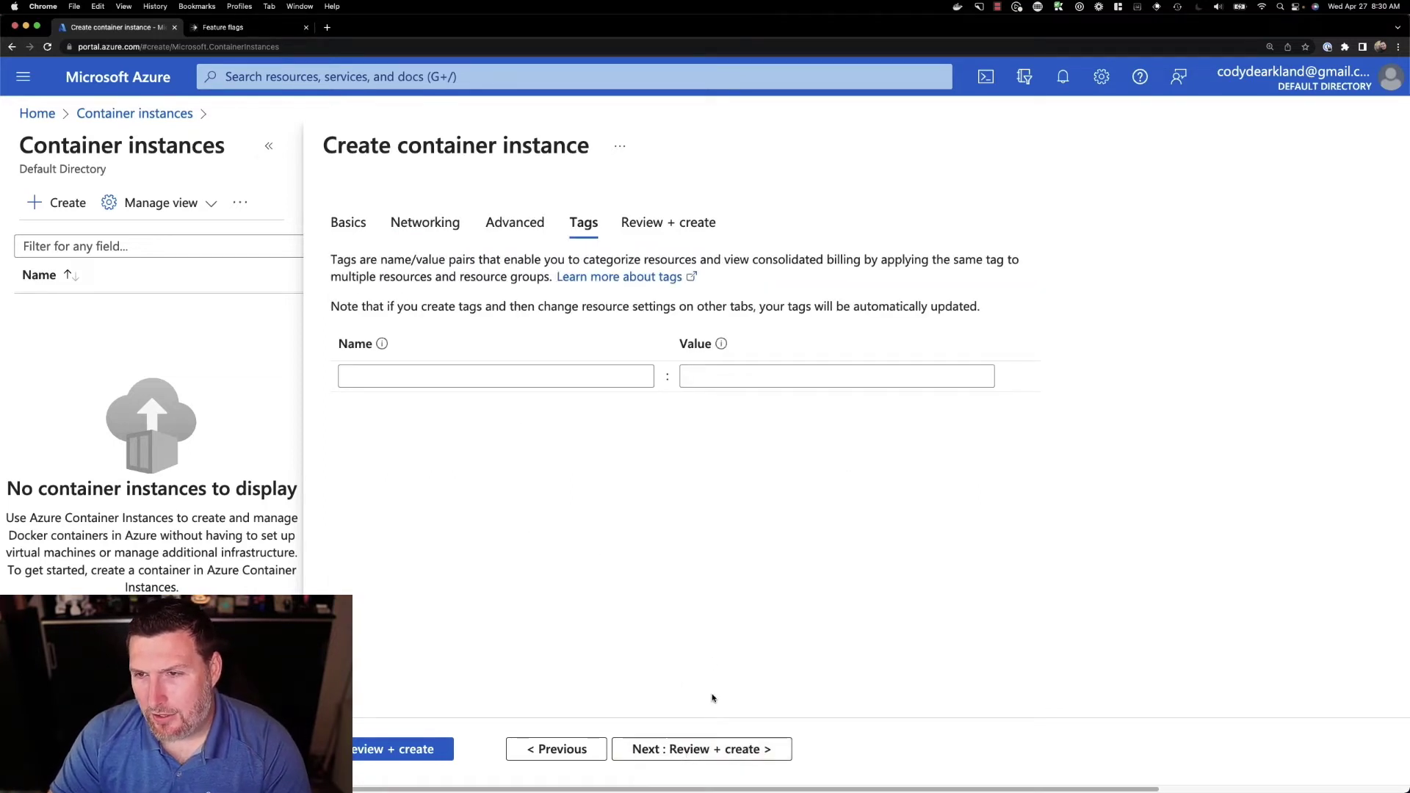
click(723, 749)
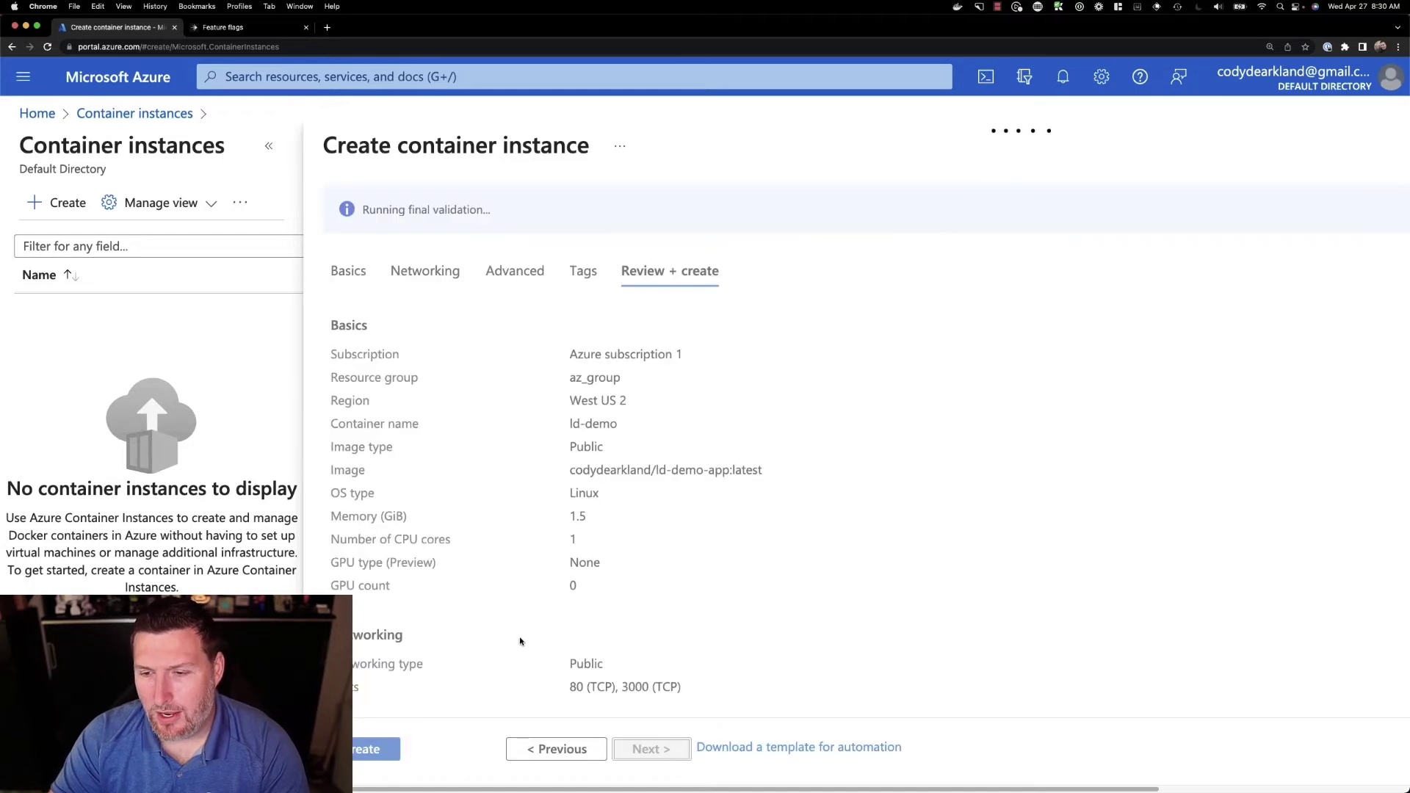
click(375, 746)
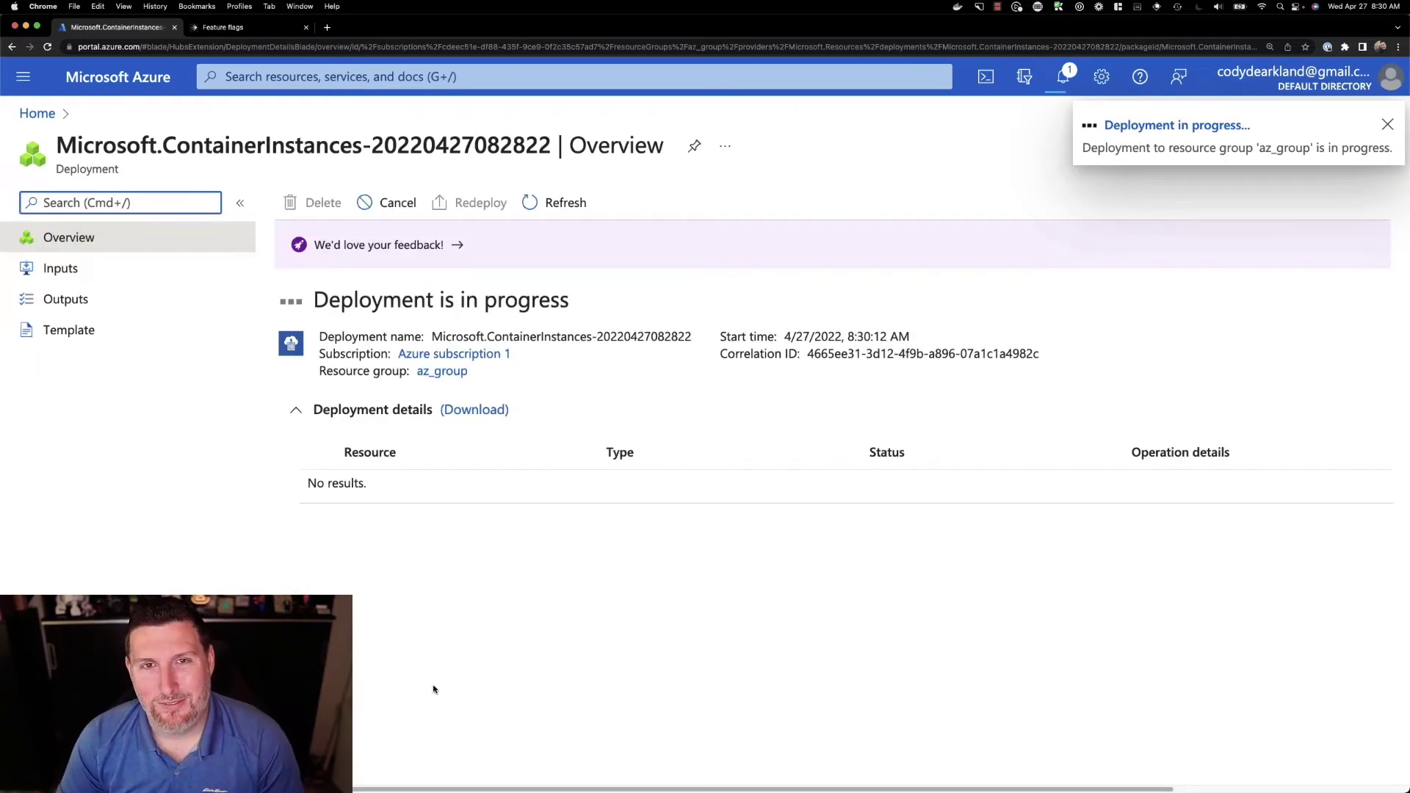
click(376, 482)
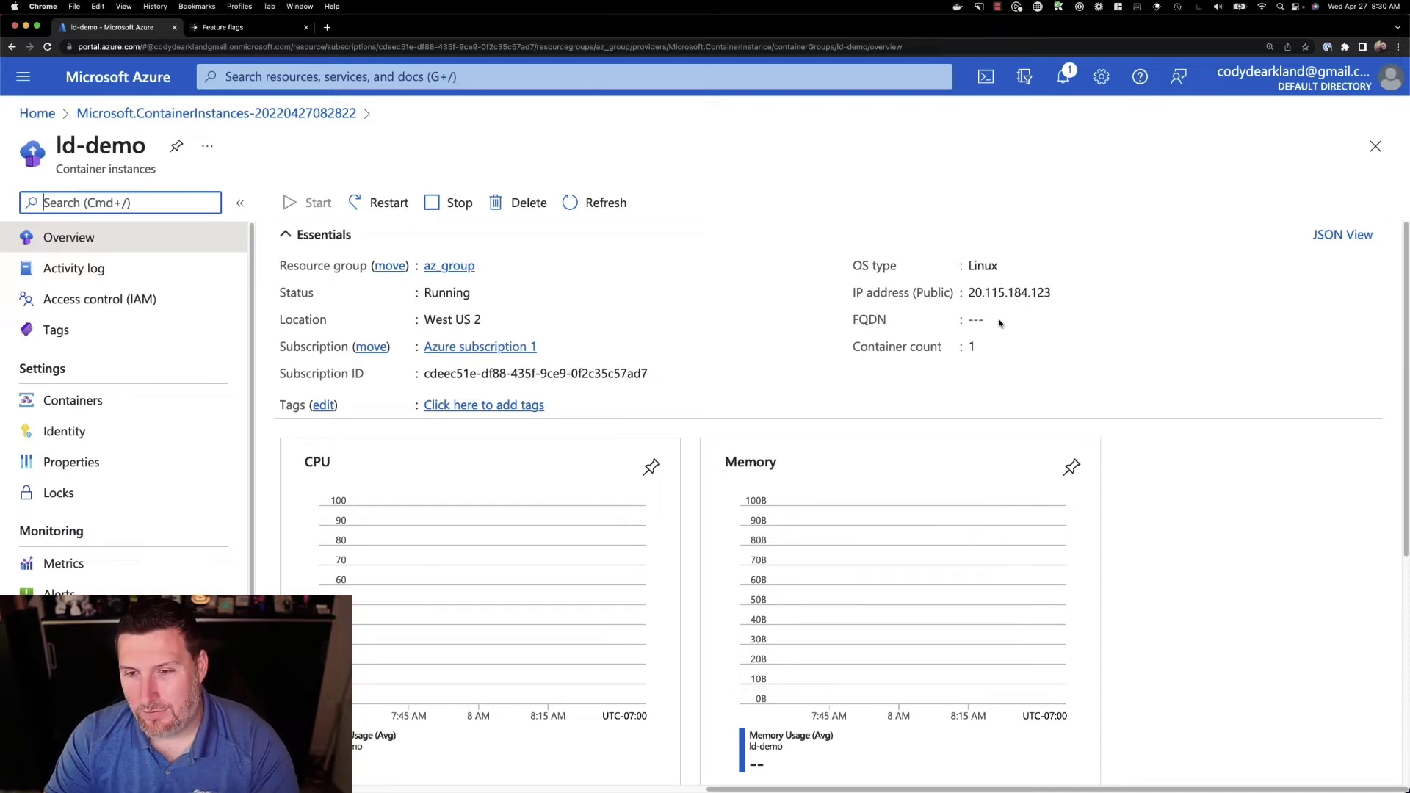
click(1062, 292)
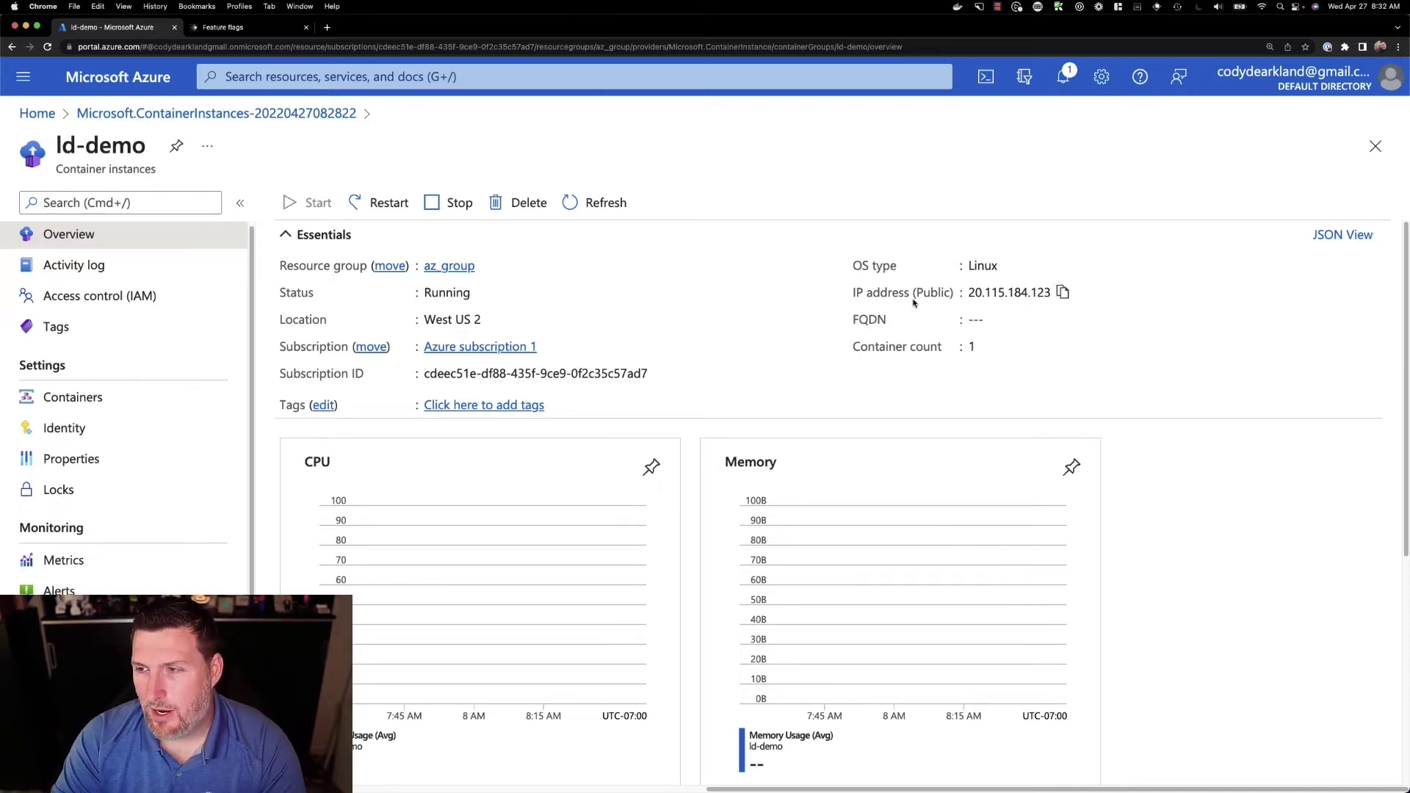
click(327, 27)
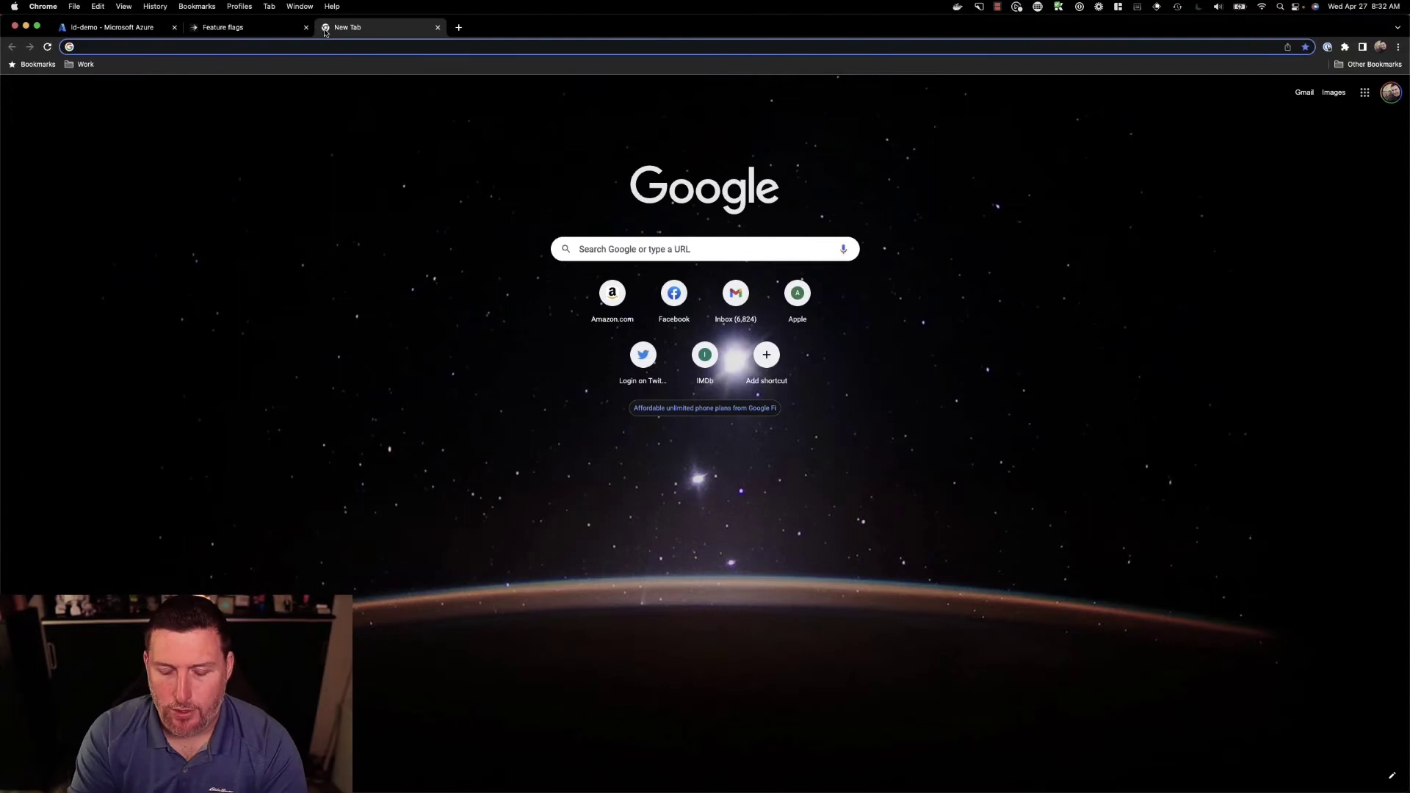
text(http://20.115.184.123:3)
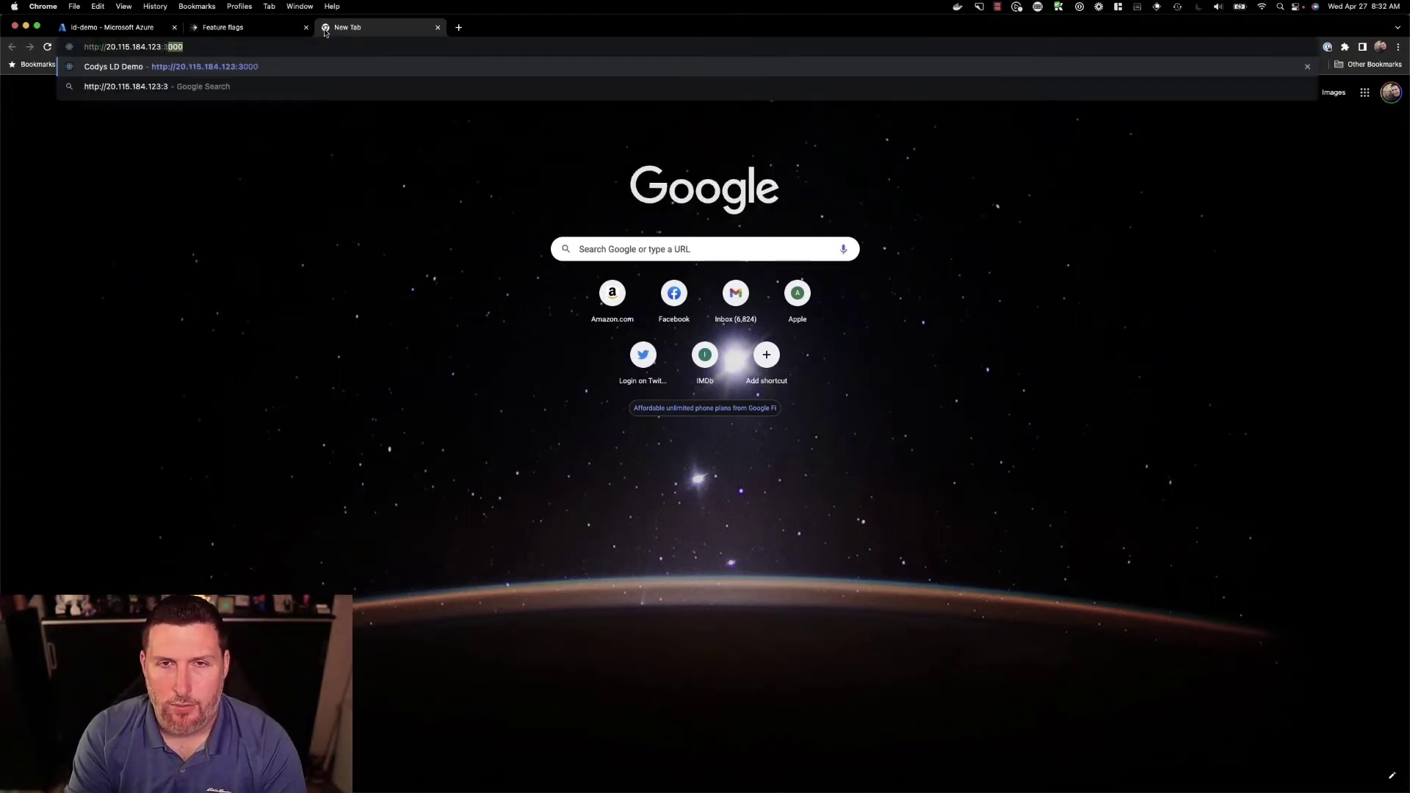
text(000)
key(Return)
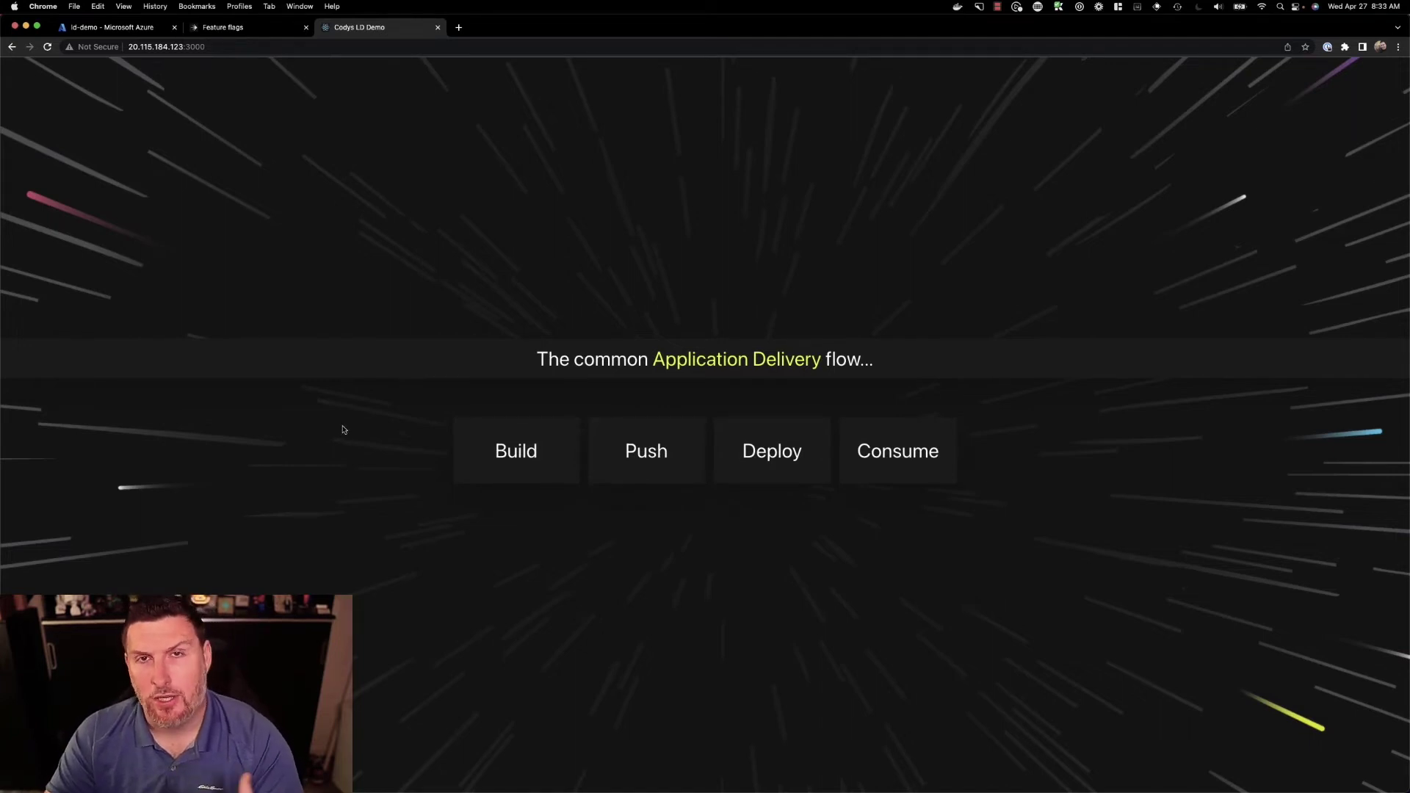
- Turn on the Production Header flag in LaunchDarkly, save the change and check the running demo app
click(263, 28)
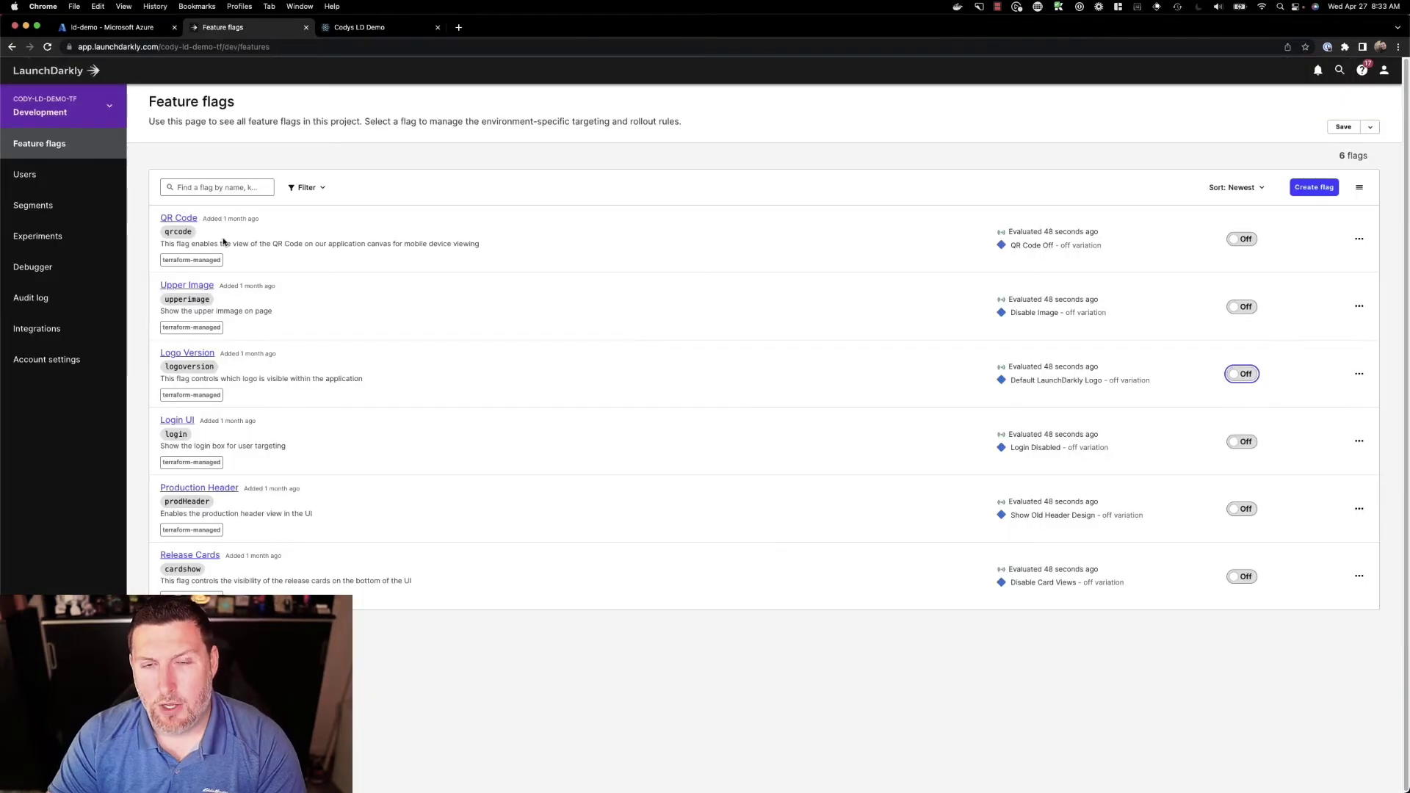
click(1241, 509)
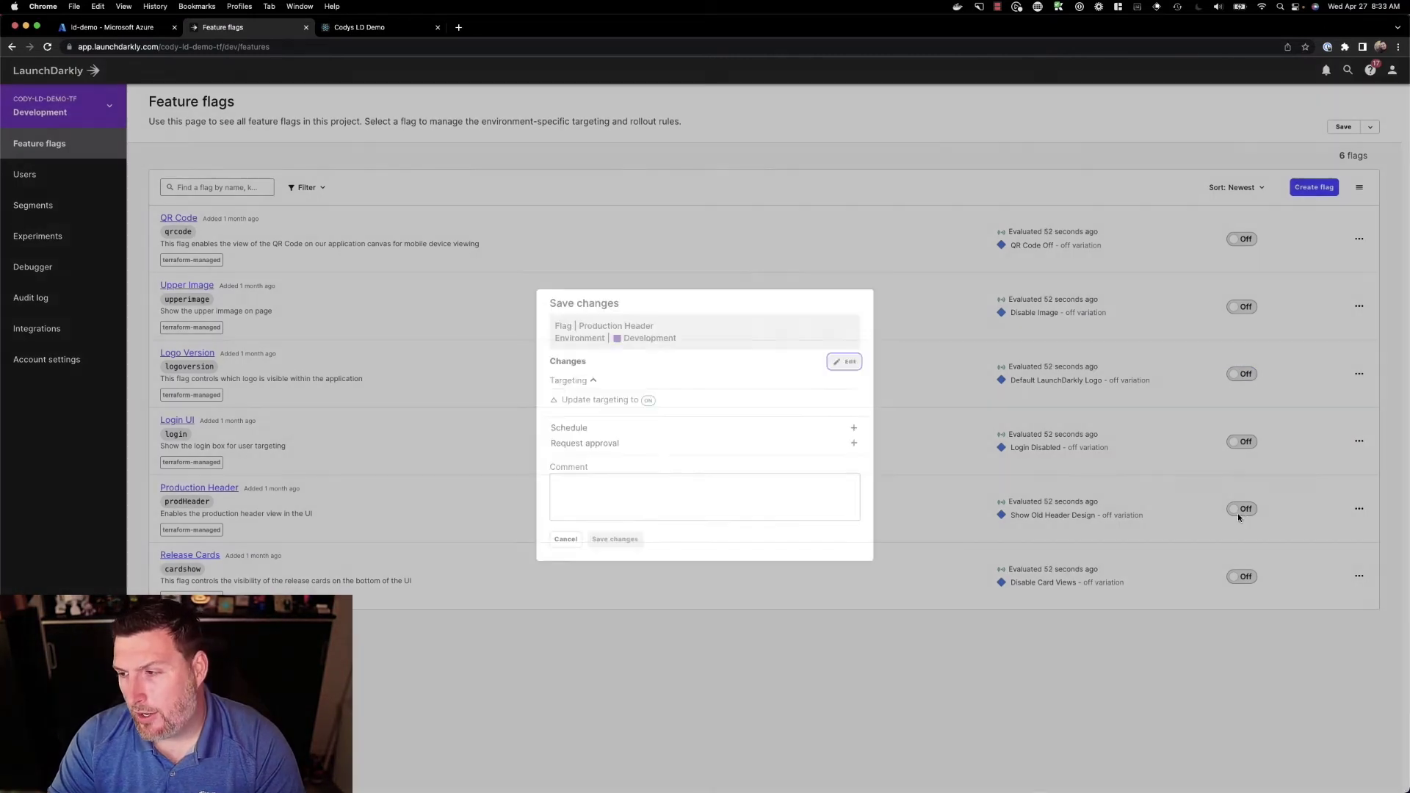
click(604, 547)
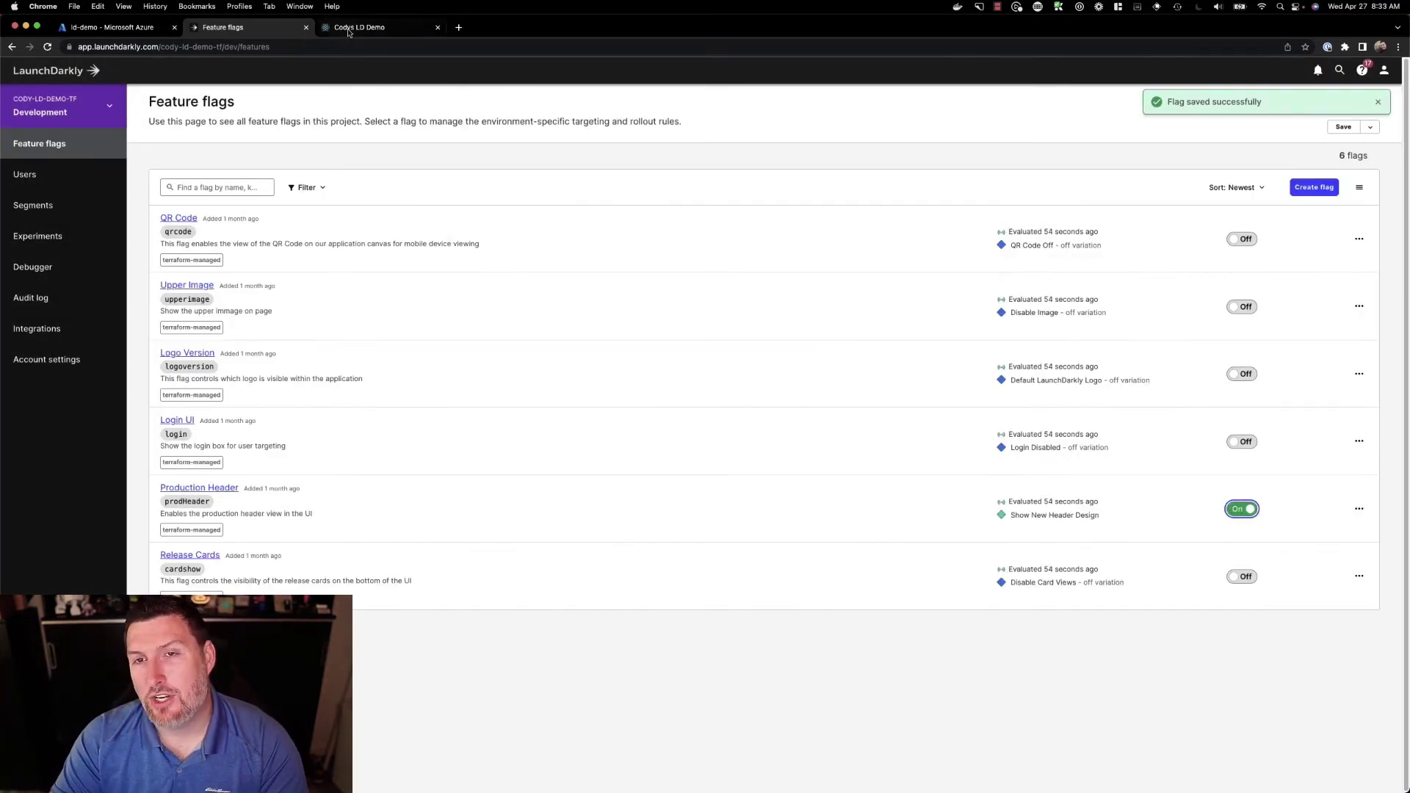
click(353, 27)
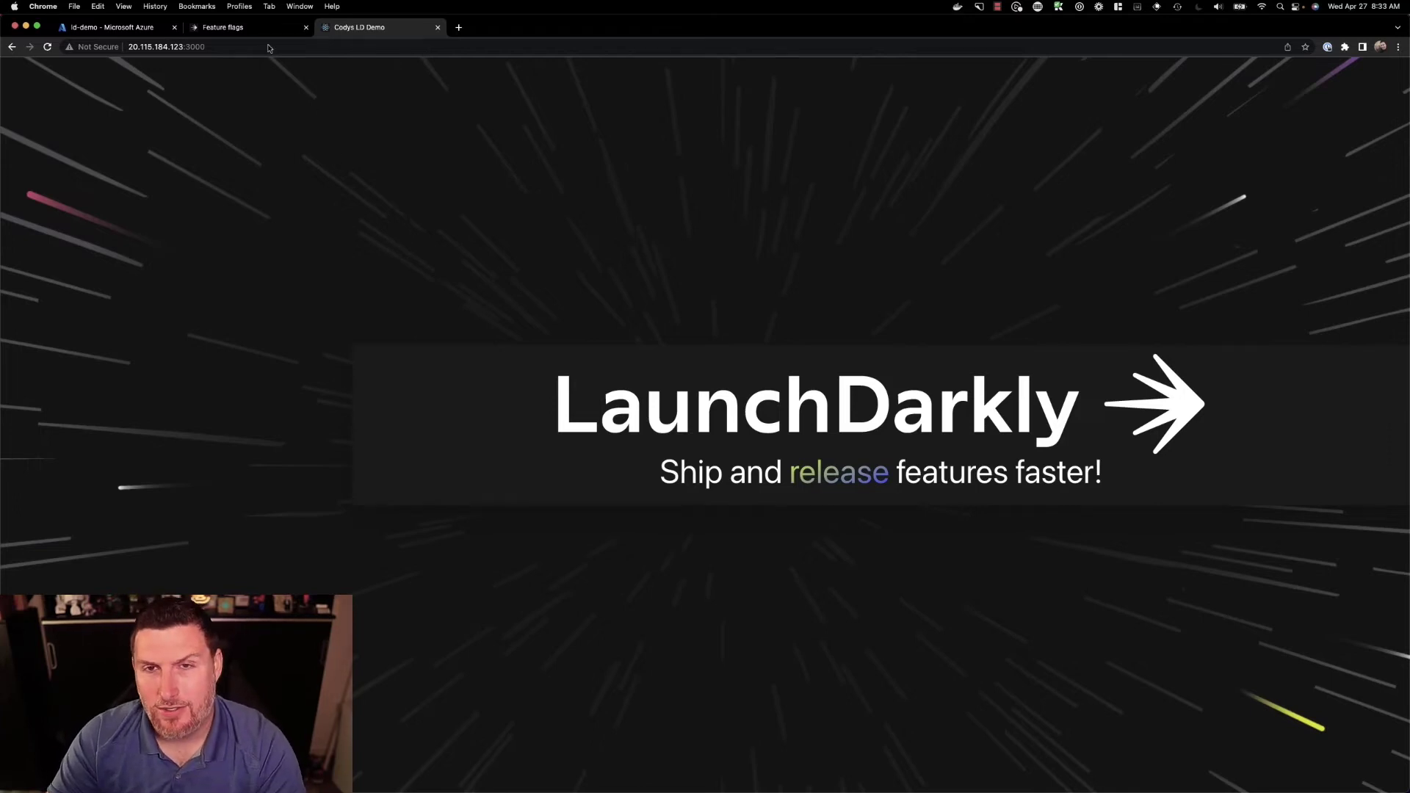
- Turn the Production Header flag off again in LaunchDarkly, save the change and return to the demo app
click(254, 27)
click(1233, 511)
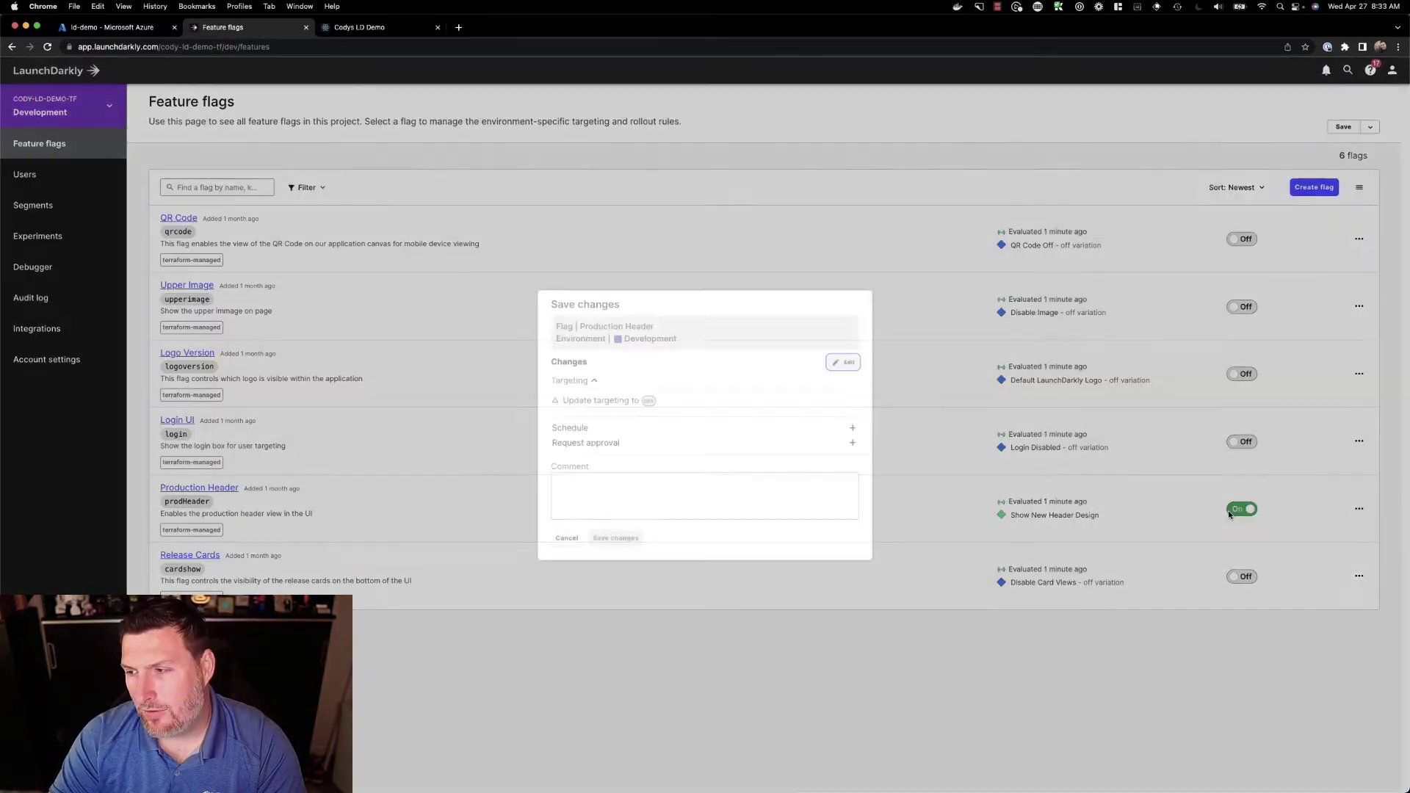
click(615, 538)
key(ctrl+Tab)
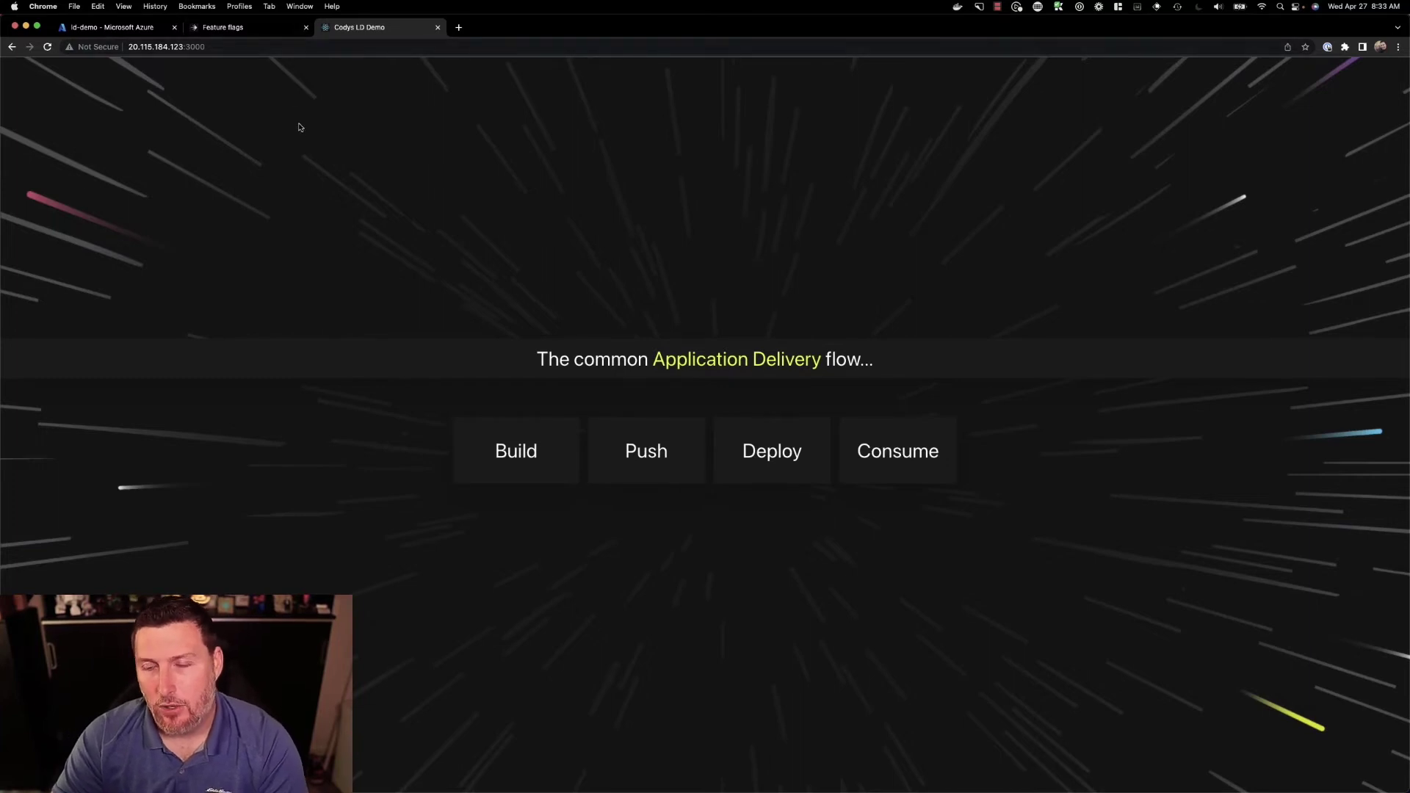
- Switch to VS Code and add newText to the flags destructured from useFlags() in App.js
key(ctrl+Right)
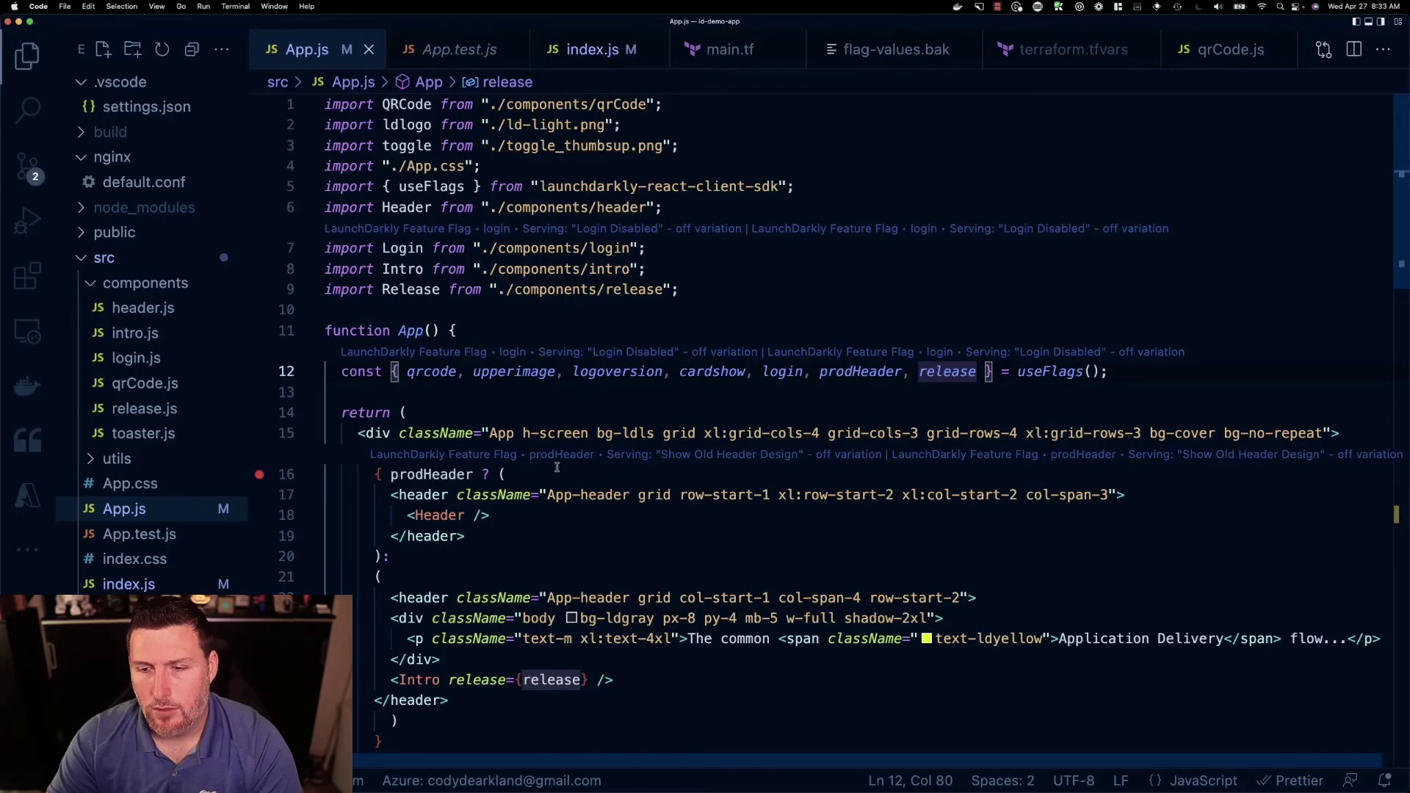
click(514, 657)
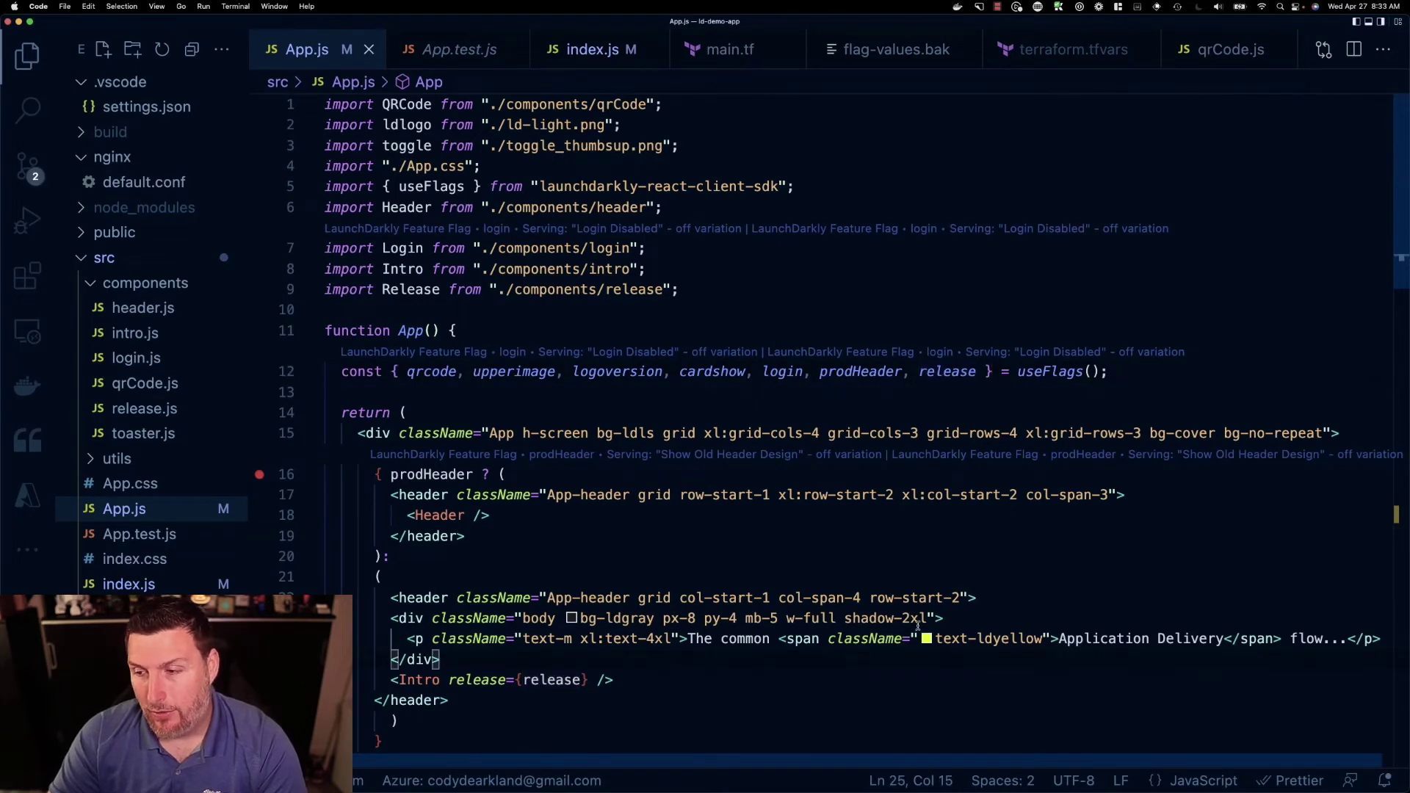
click(976, 371)
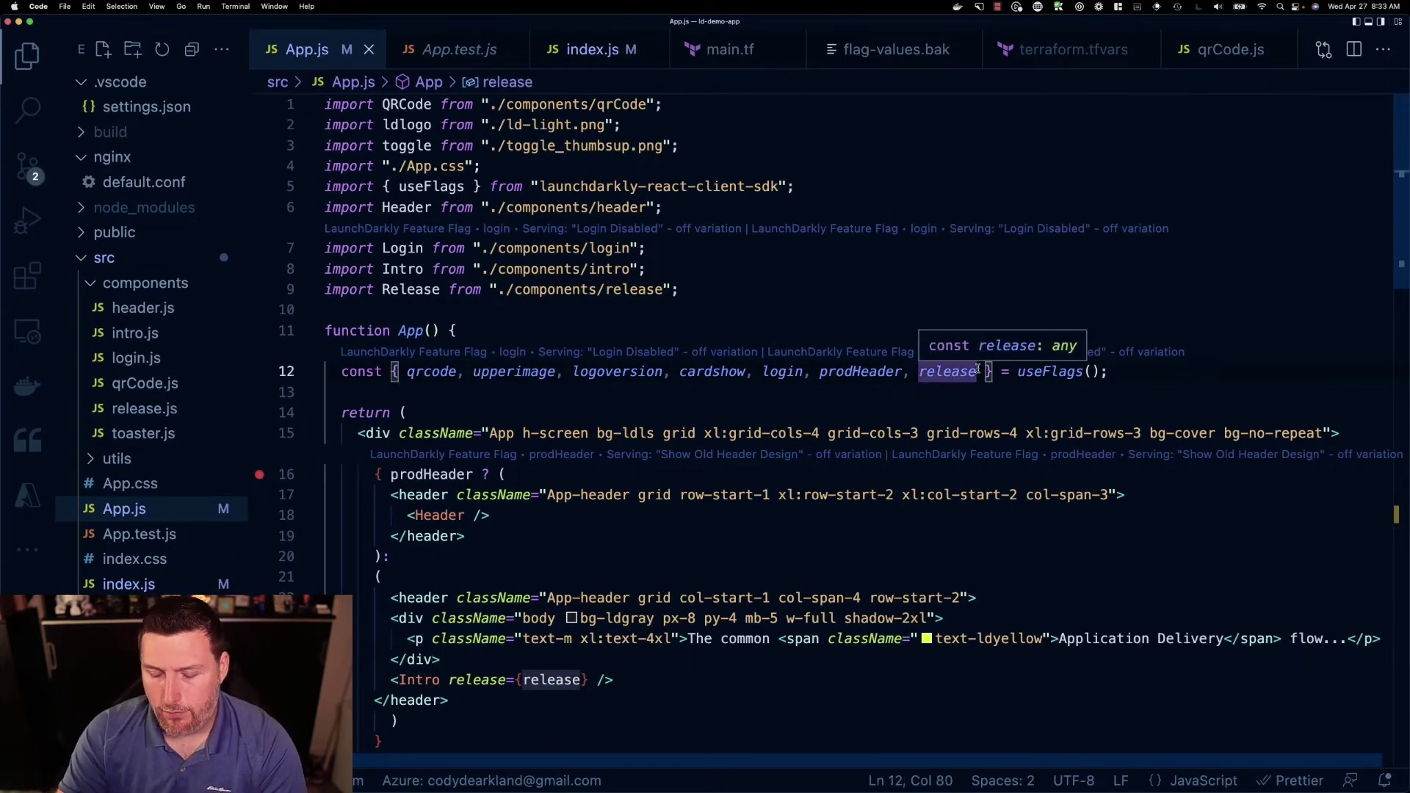
text(, newText)
- Wrap the header's "The common Application Delivery flow..." paragraph in a newText conditional with a copy of the paragraph in each branch
click(954, 618)
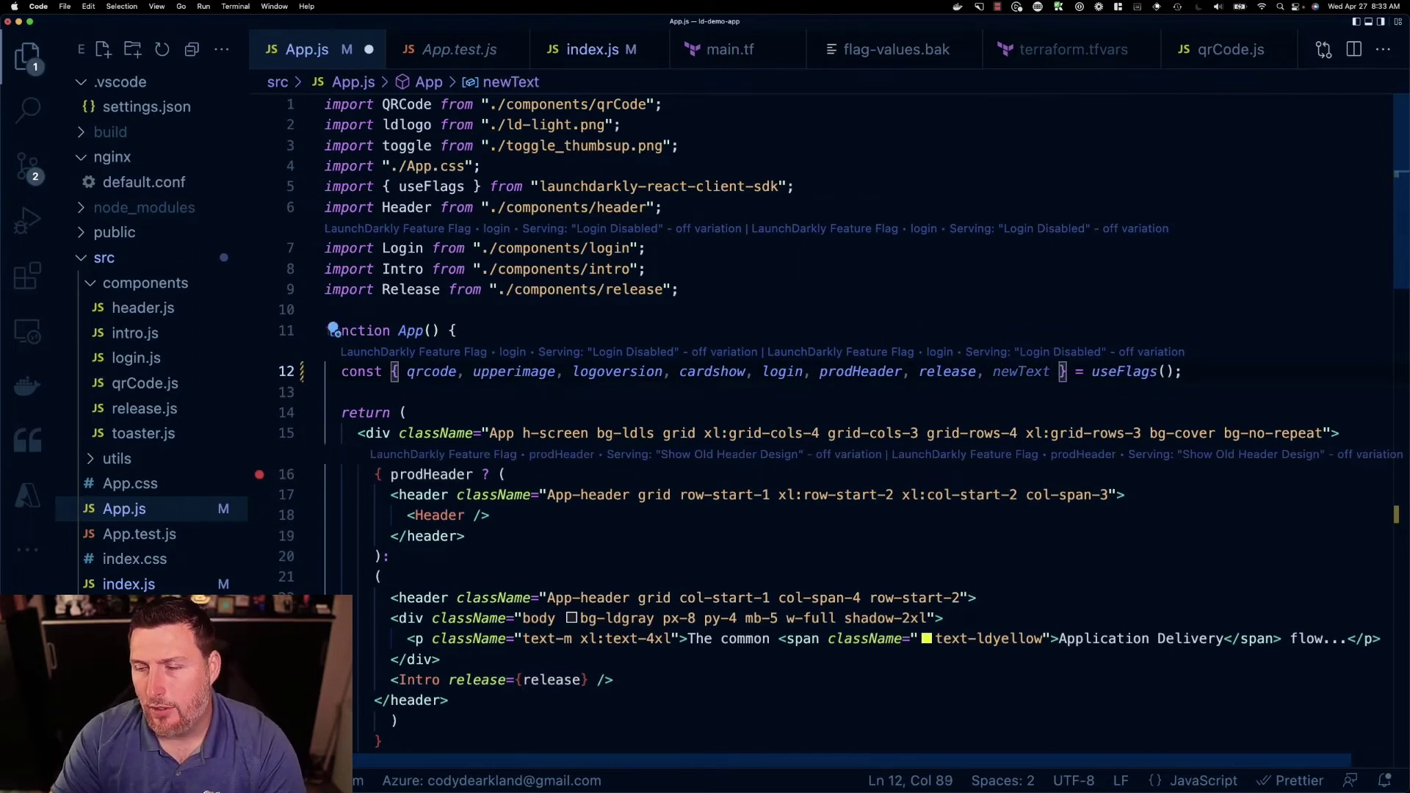
key(Return)
text({j)
key(BackSpace)
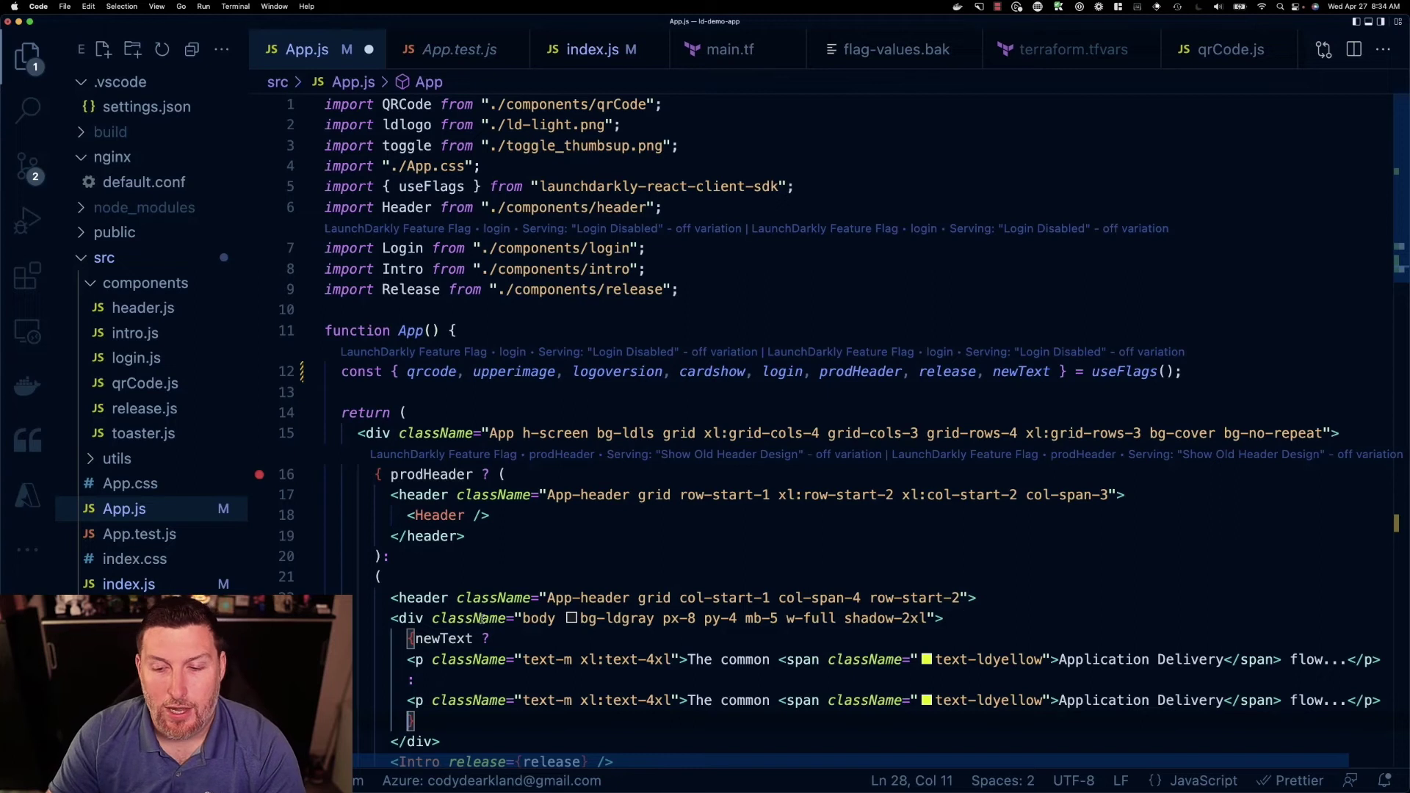
- In the newText true branch, set the span's class to text-ldred and its text to "Application Delivery with Azure Container Instances", and save App.js
drag(407, 659, 879, 660)
key(shift+Up)
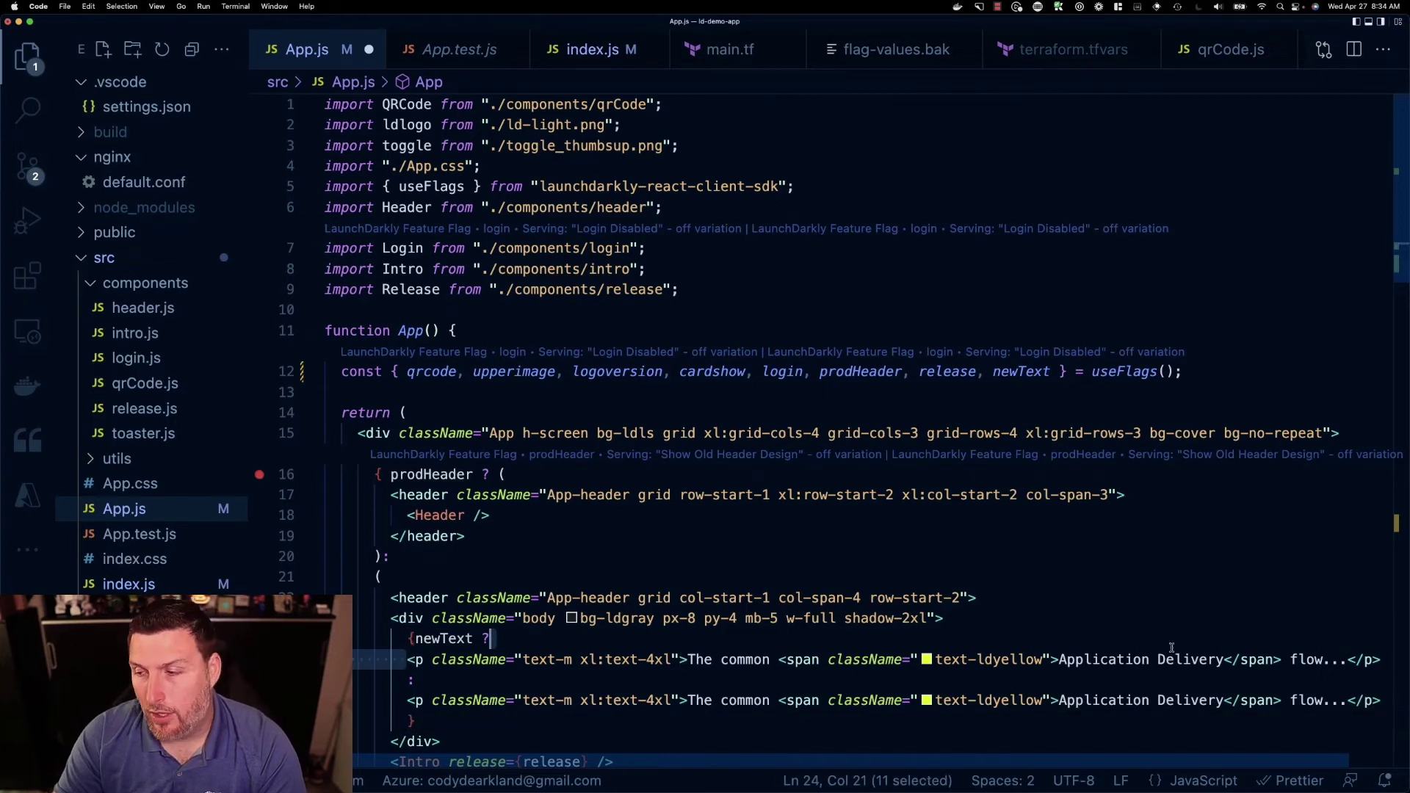
drag(390, 702, 1208, 701)
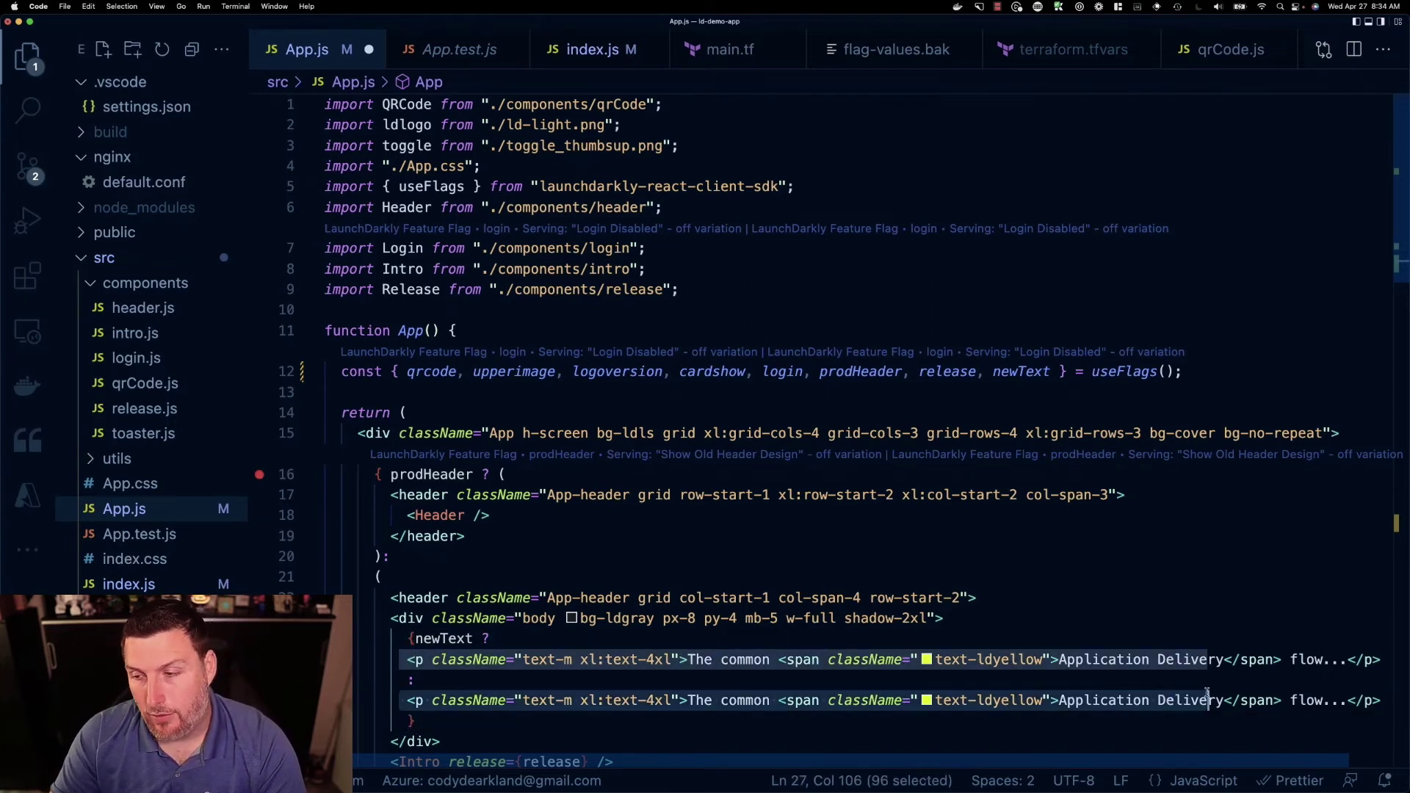
click(1007, 659)
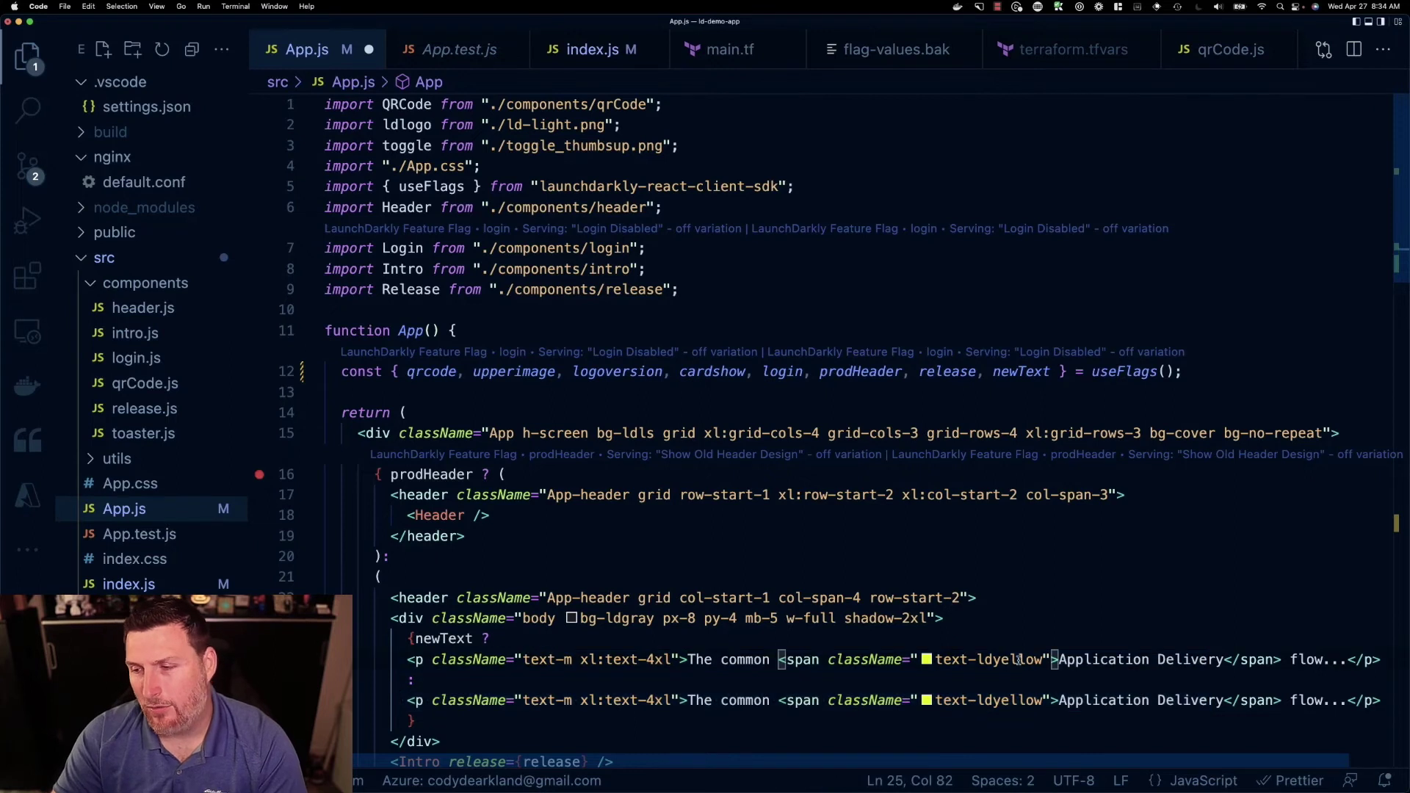
double_click(1014, 660)
text(ldred)
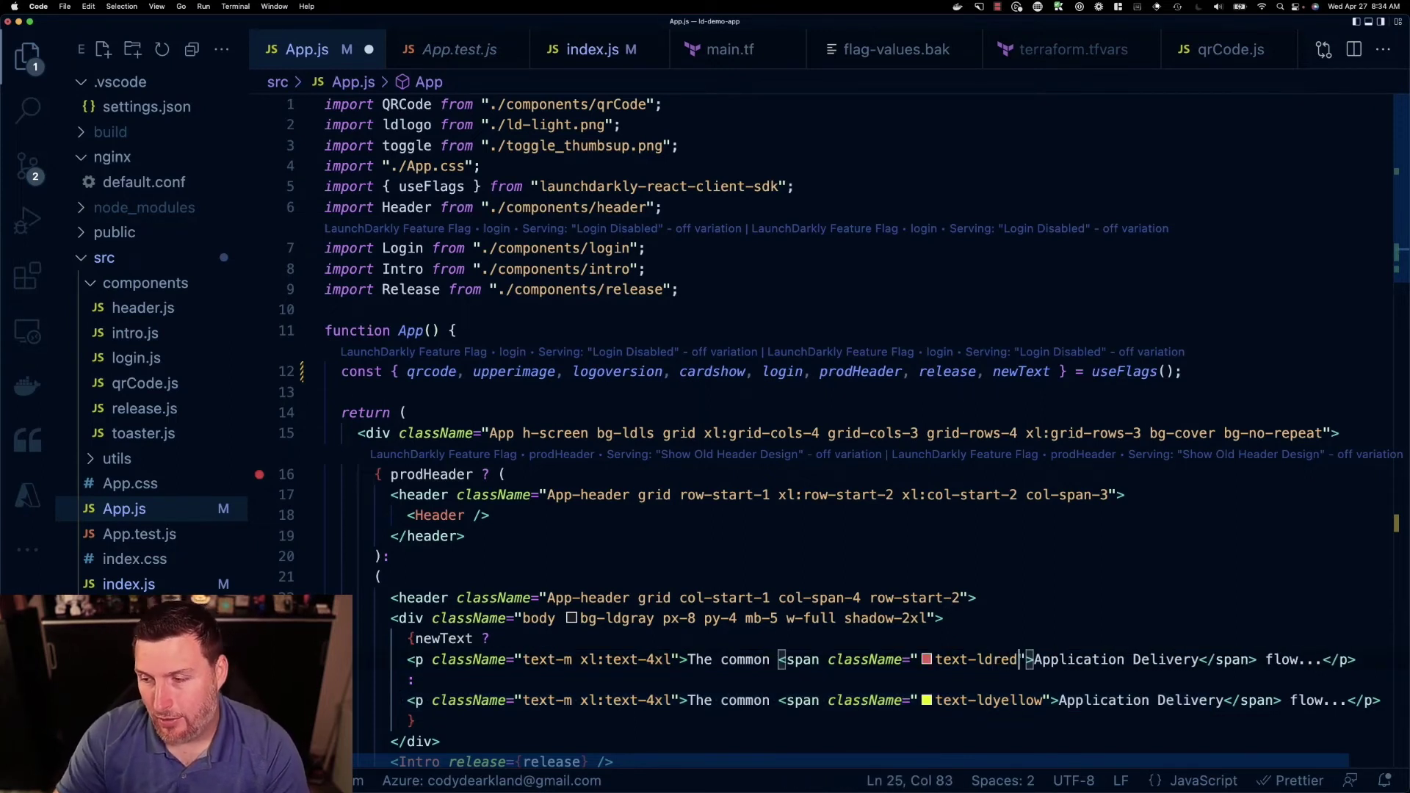
click(1198, 659)
key(super+v)
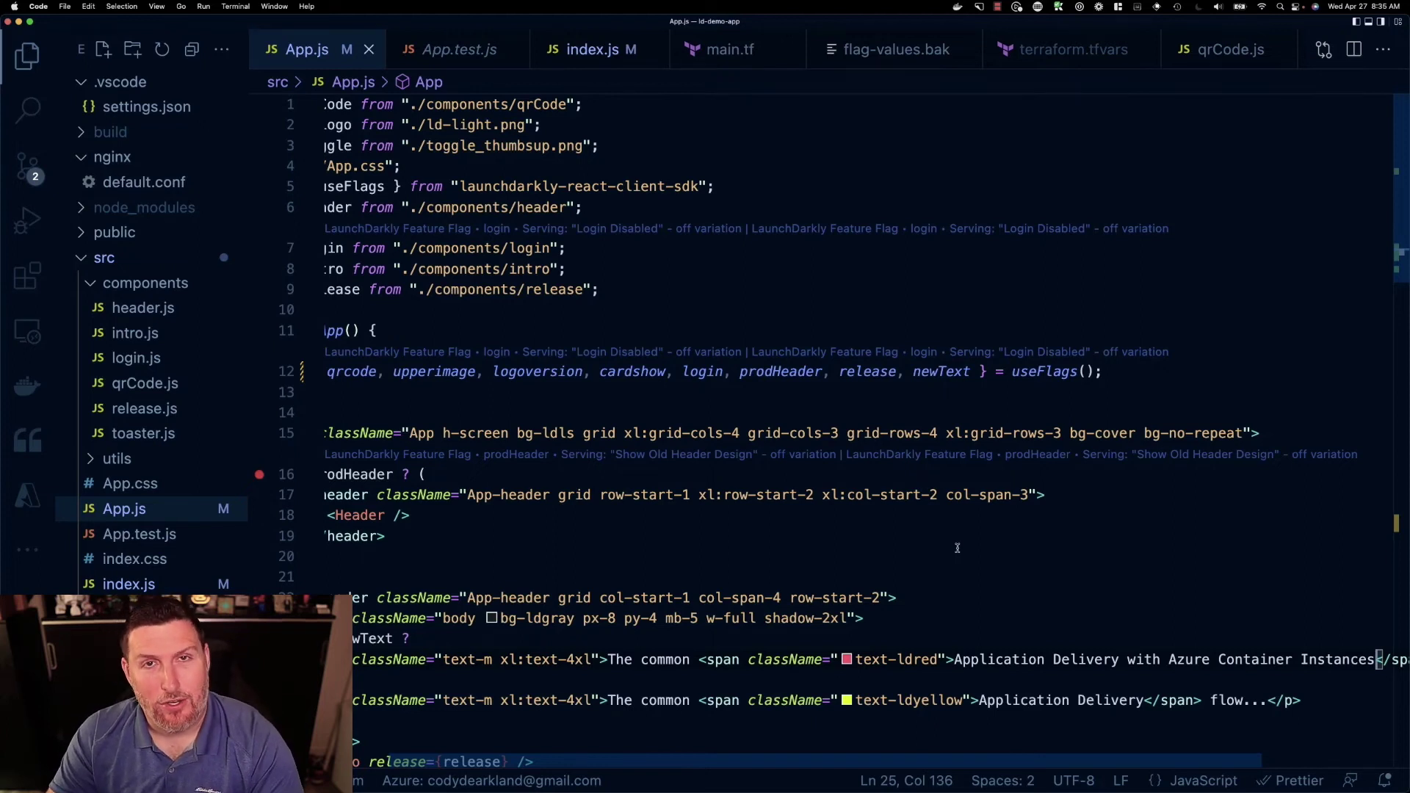
- Switch to iTerm and rerun the earlier command that builds and pushes the ld-demo-app:latest Docker image
click(624, 762)
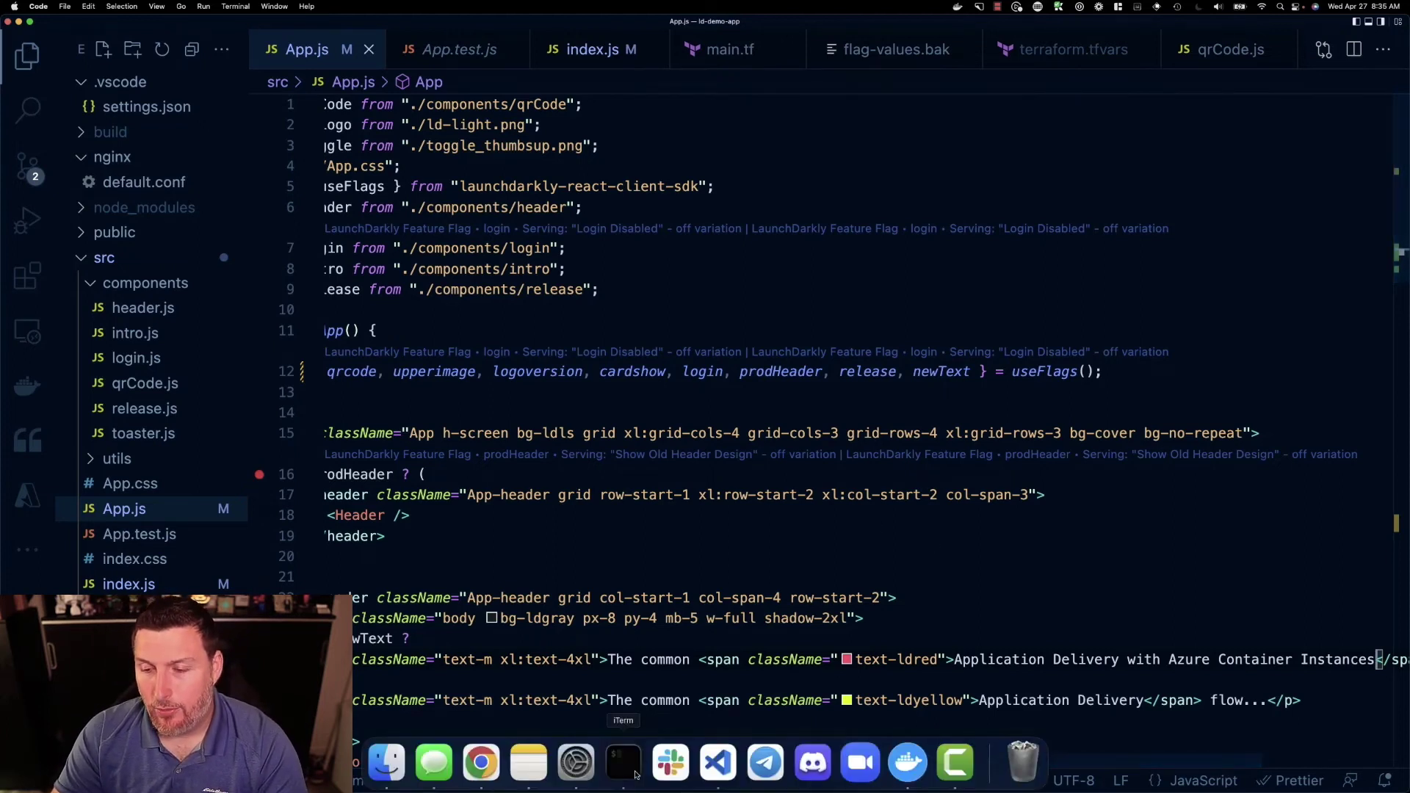
key(Up)
key(Up)
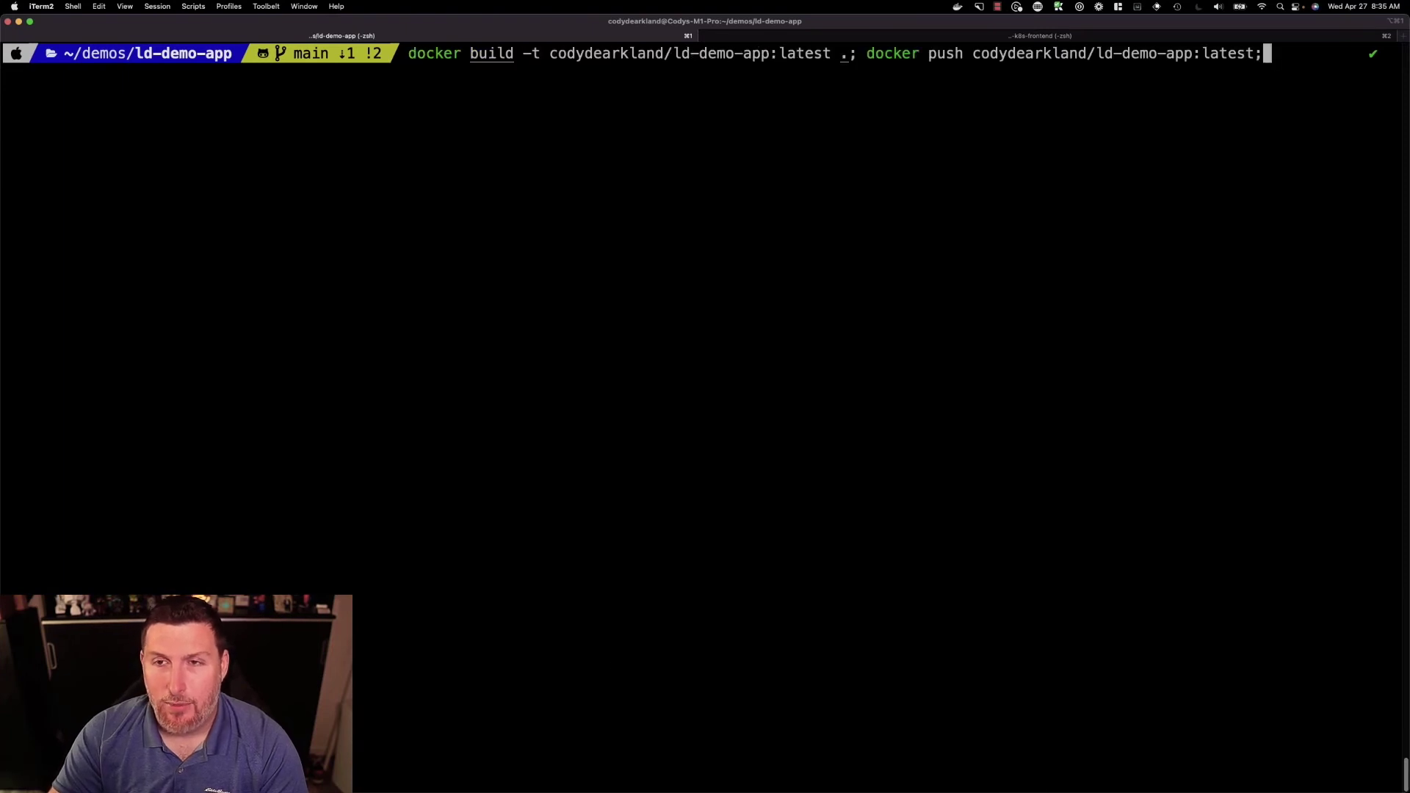
key(Return)
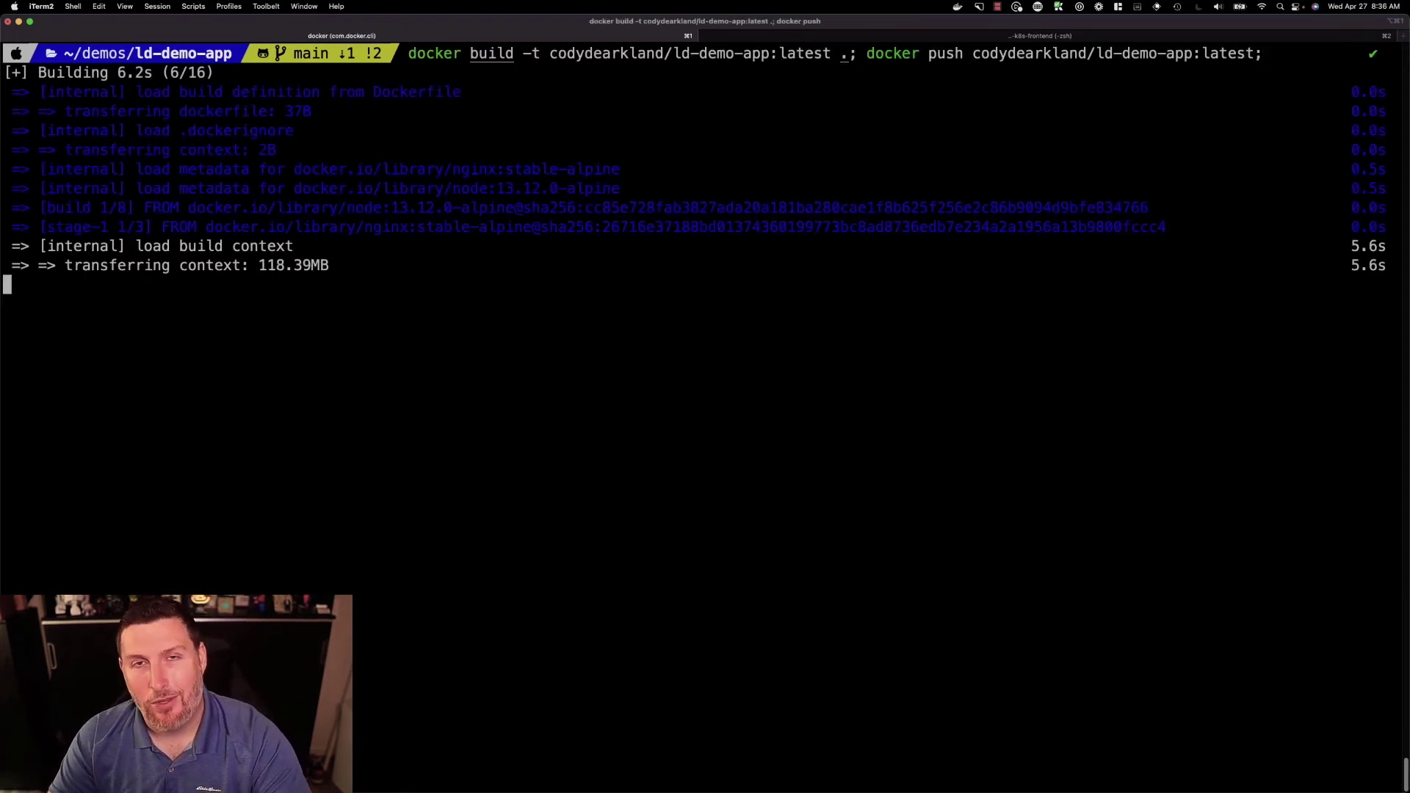
- In LaunchDarkly, create the boolean client-side flag "New Header Text" with key newText and variations "Updated color" (true) and "Old Color" (false)
mouse_move(440, 782)
click(481, 762)
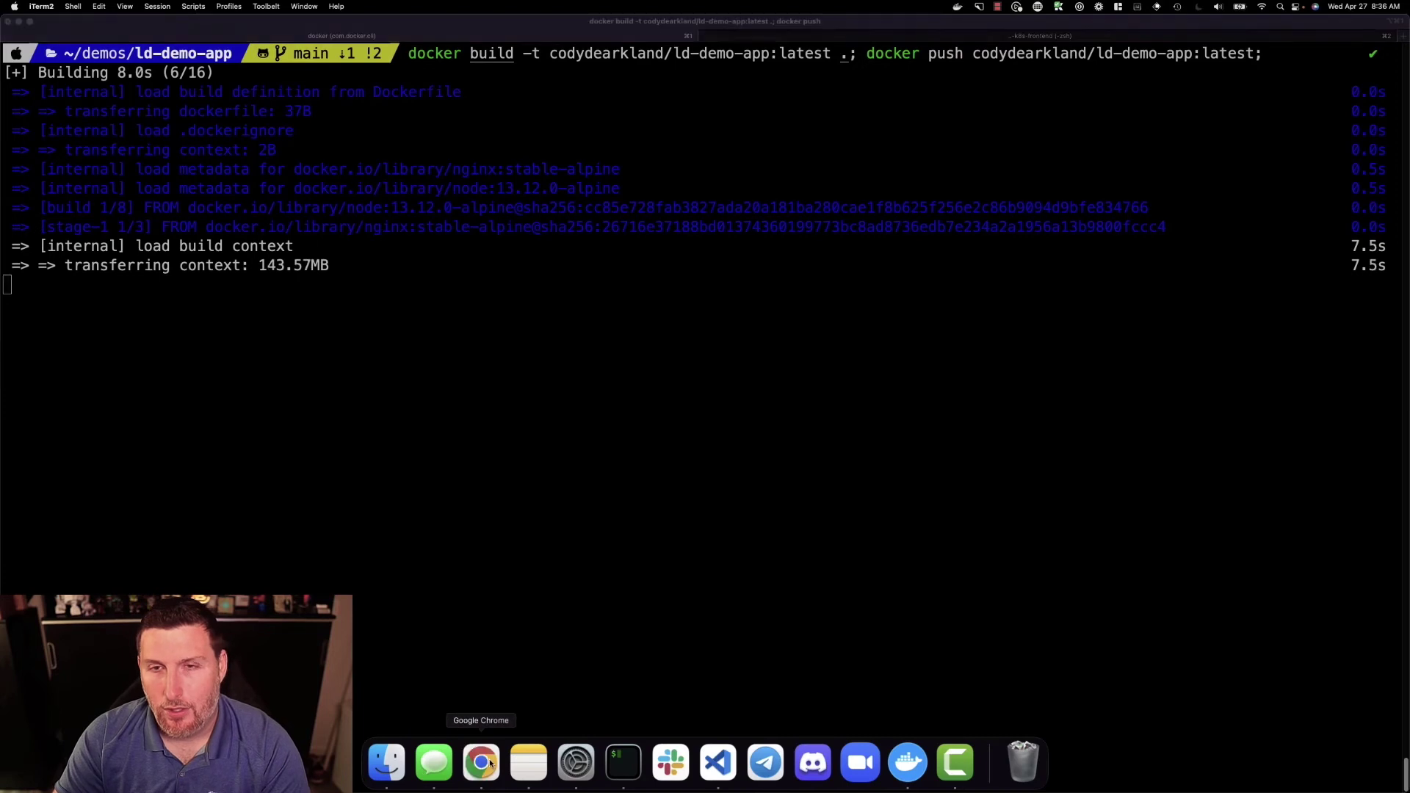
click(243, 27)
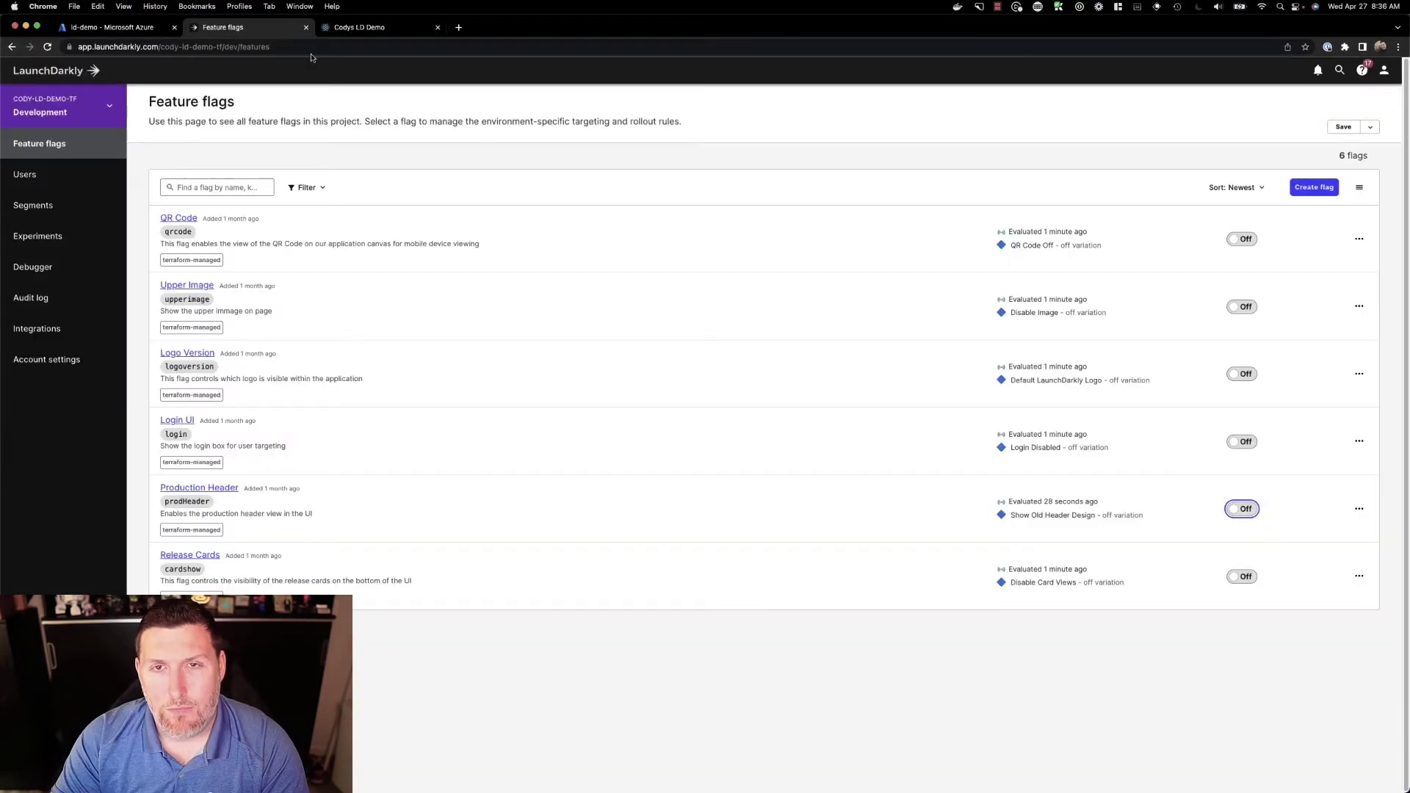
click(1314, 188)
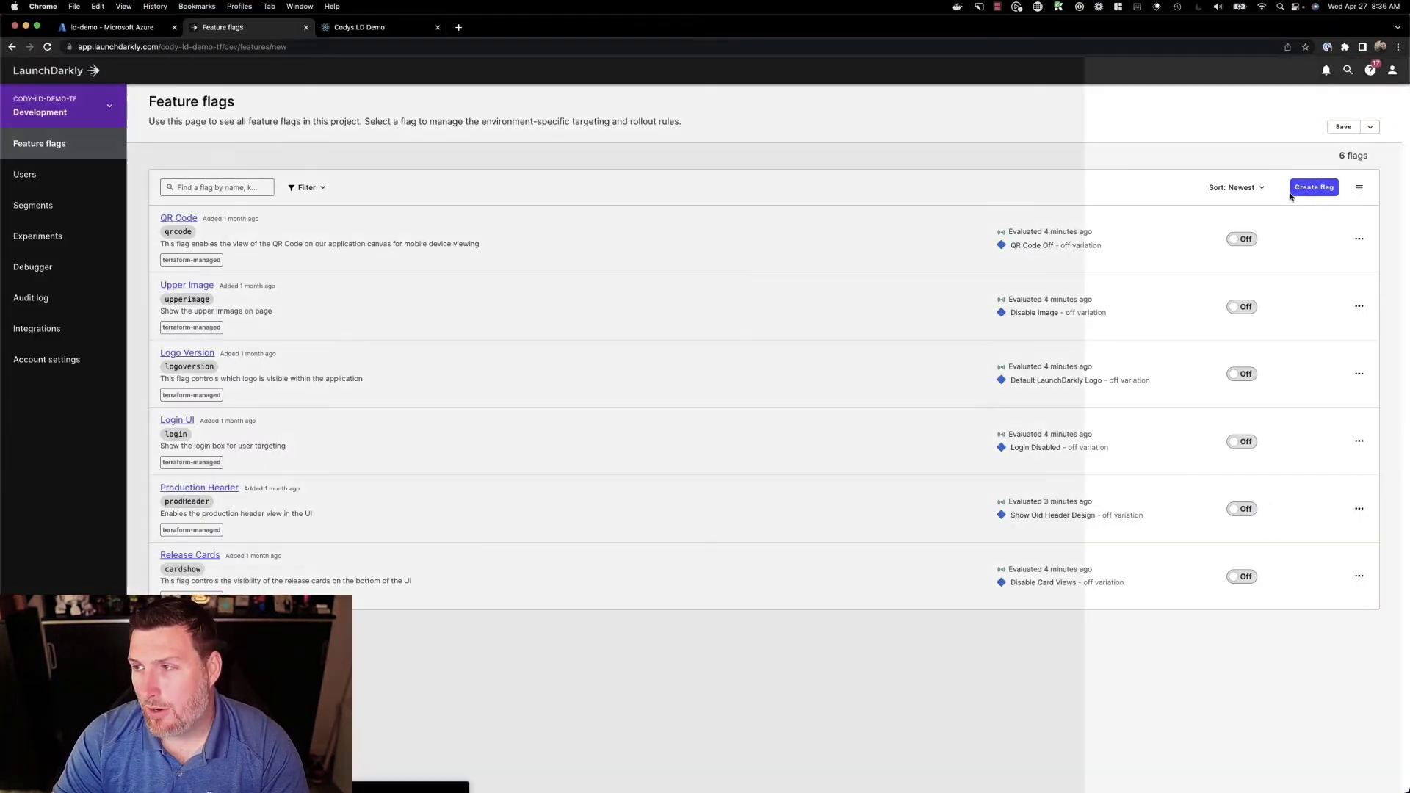
click(1114, 159)
text(New Header Text)
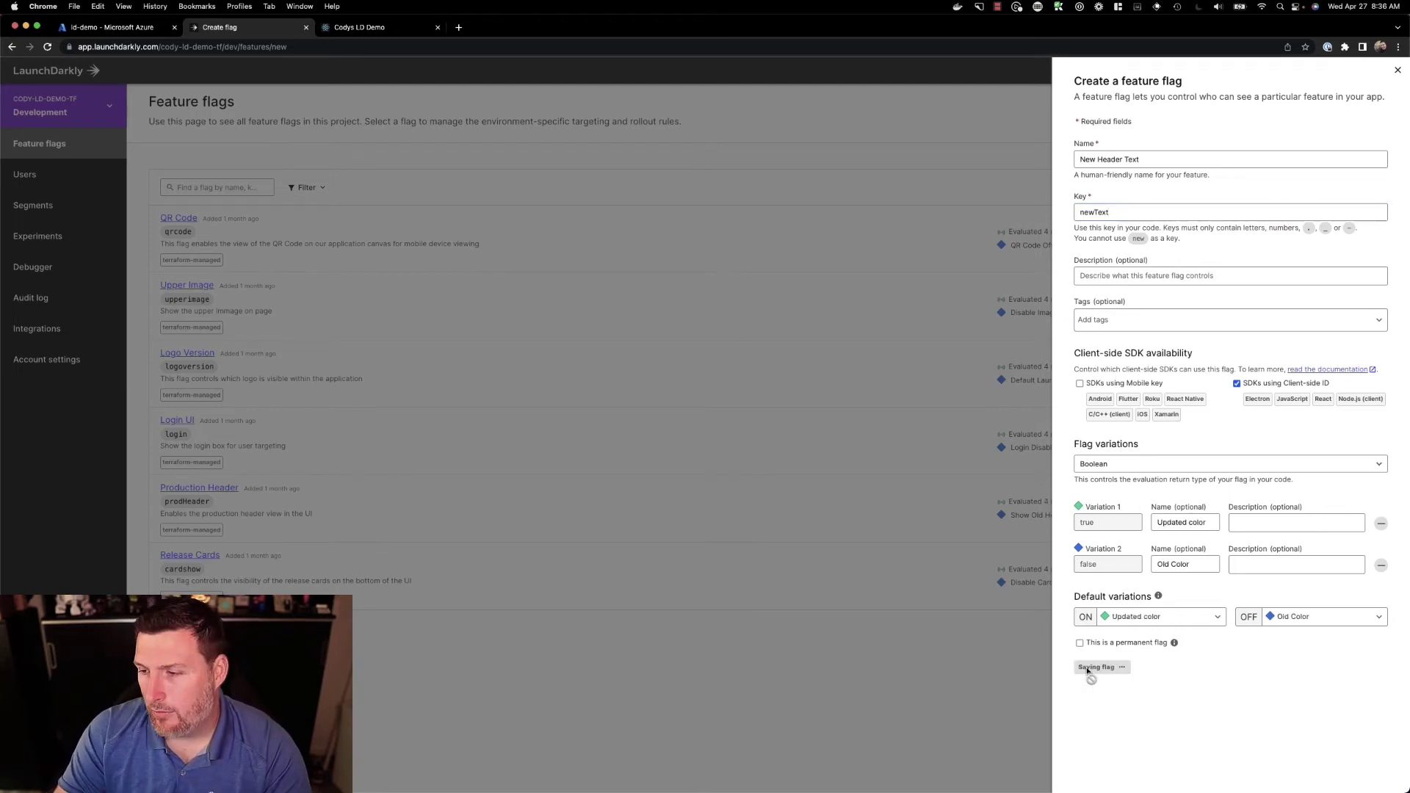
click(1091, 666)
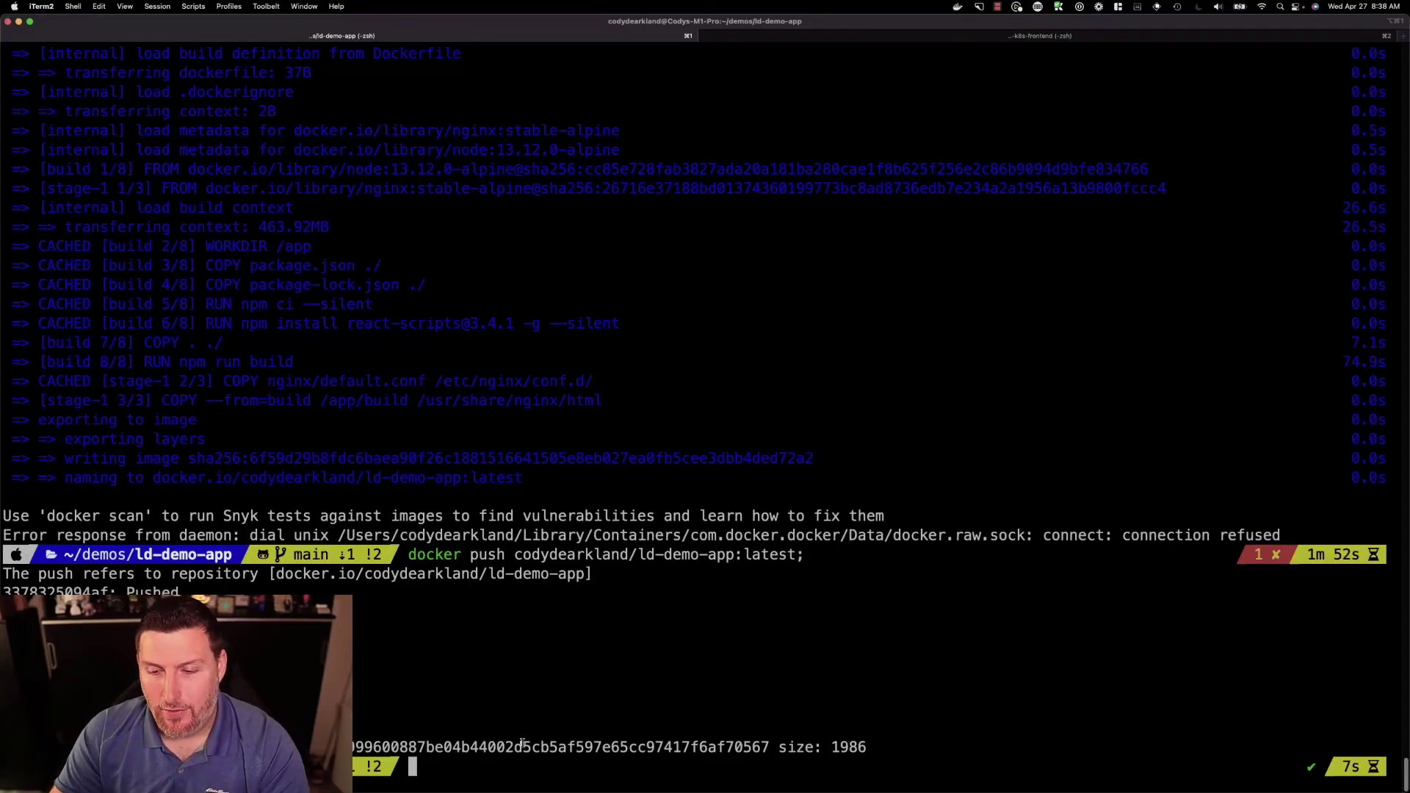
- Switch to the Azure portal in Chrome, stop the ld-demo container instance and start it again
mouse_move(404, 790)
click(476, 773)
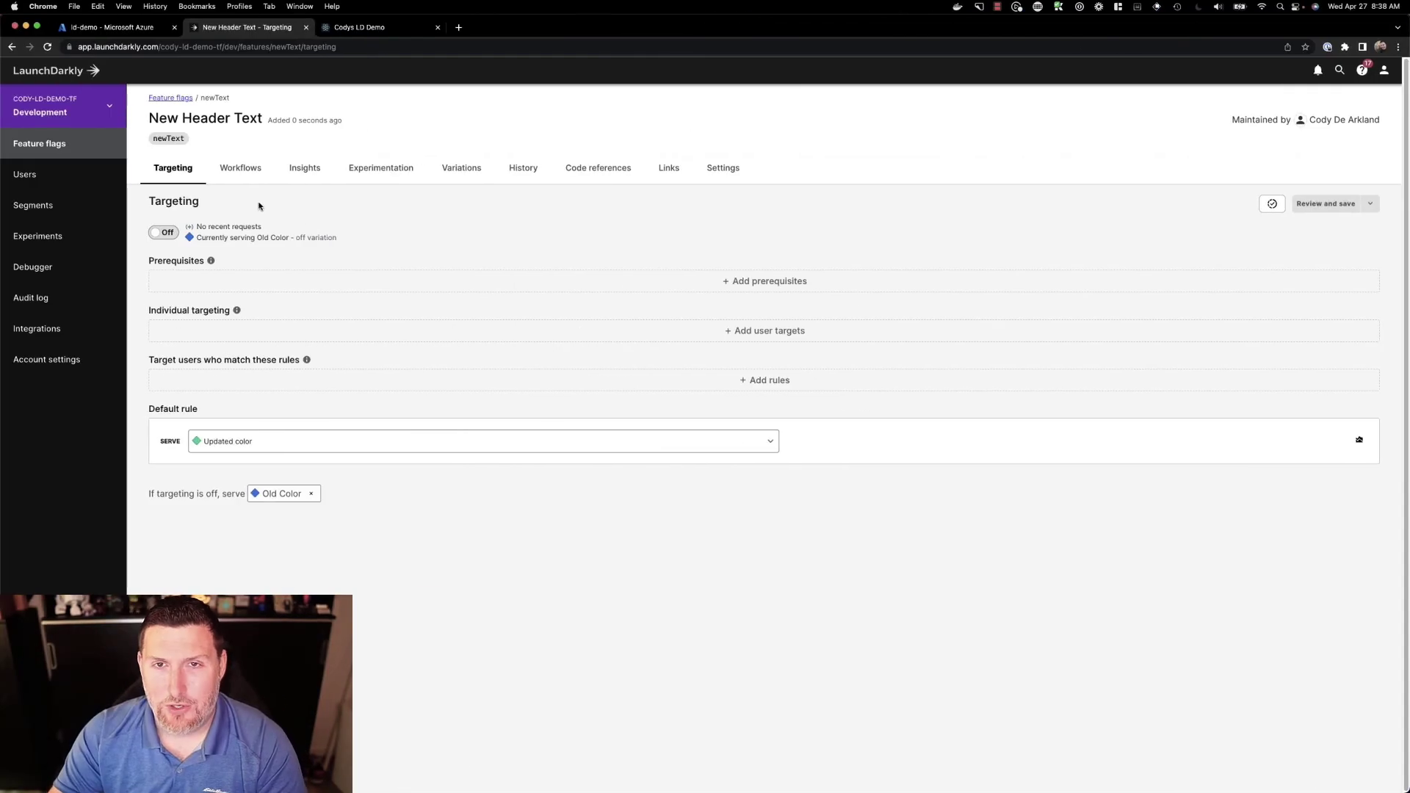
click(147, 30)
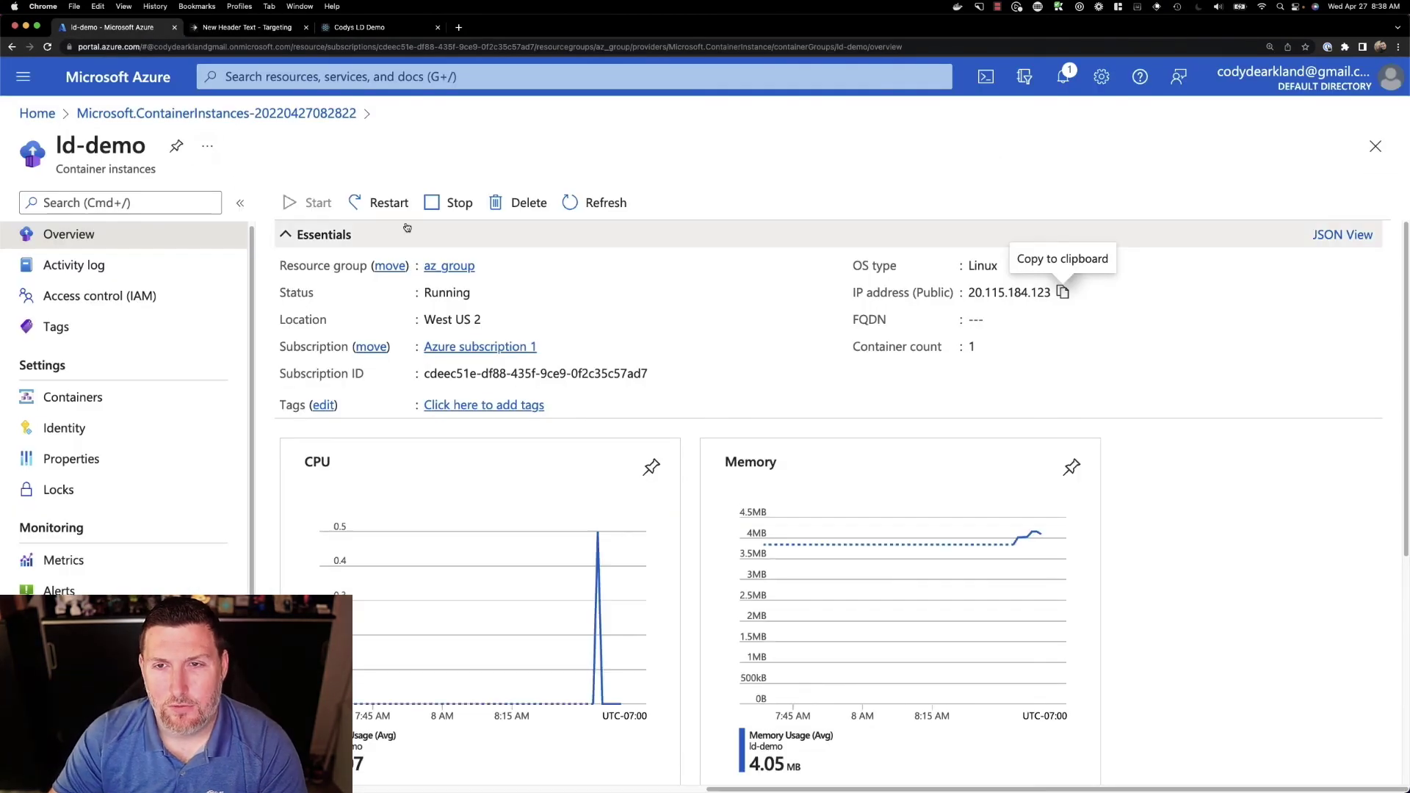
click(456, 207)
click(314, 307)
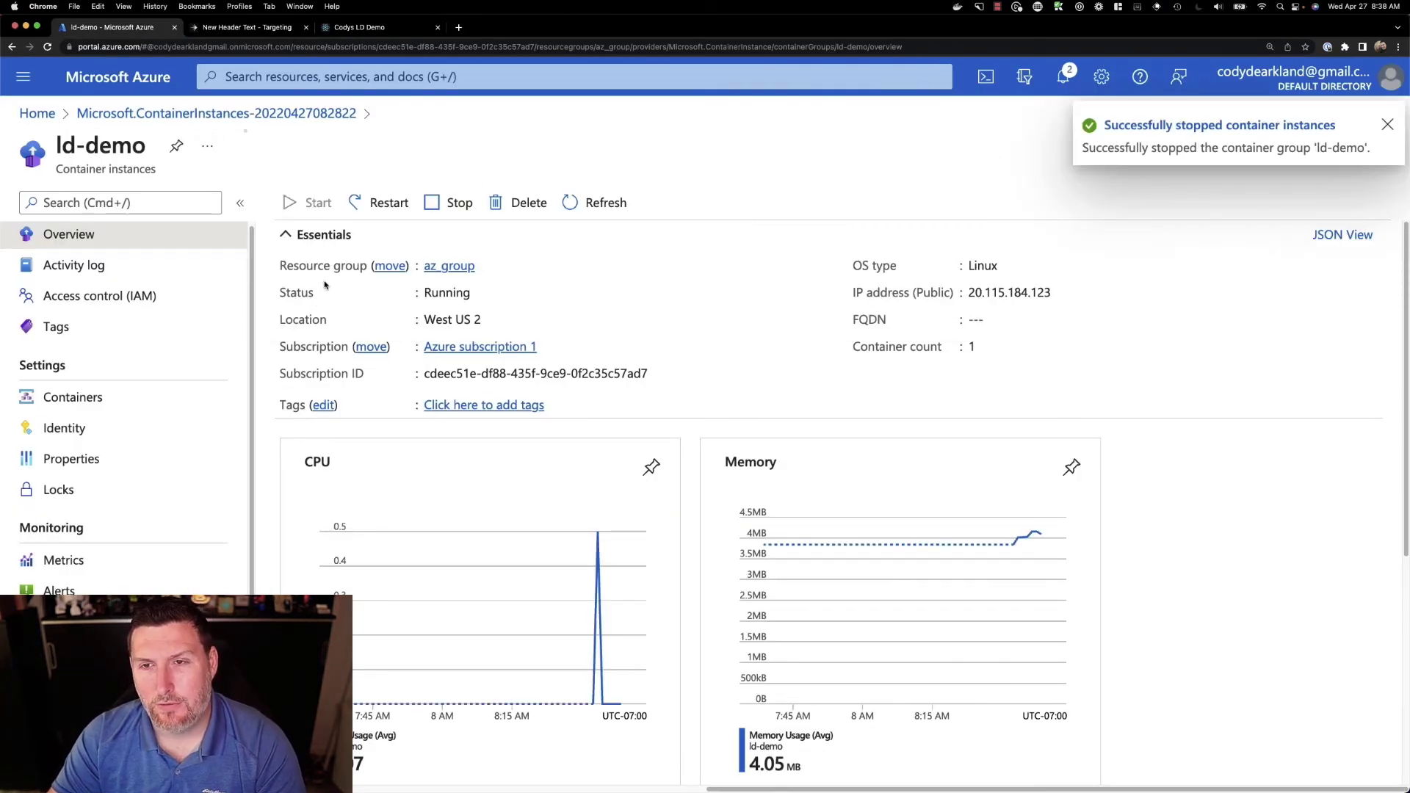
click(314, 202)
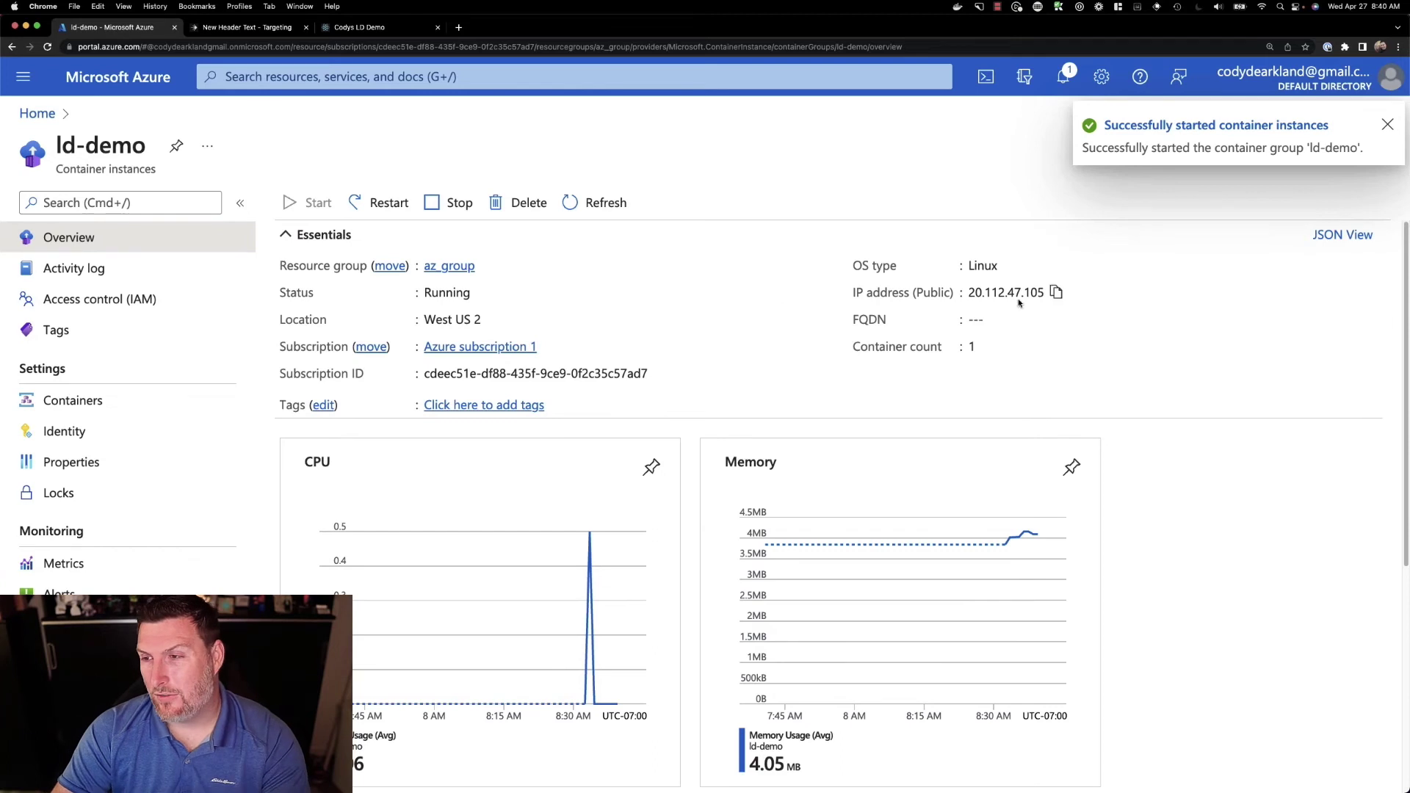
- Copy the container's new public IP address and load the demo app at 20.112.47.105:3000
click(1055, 292)
click(339, 30)
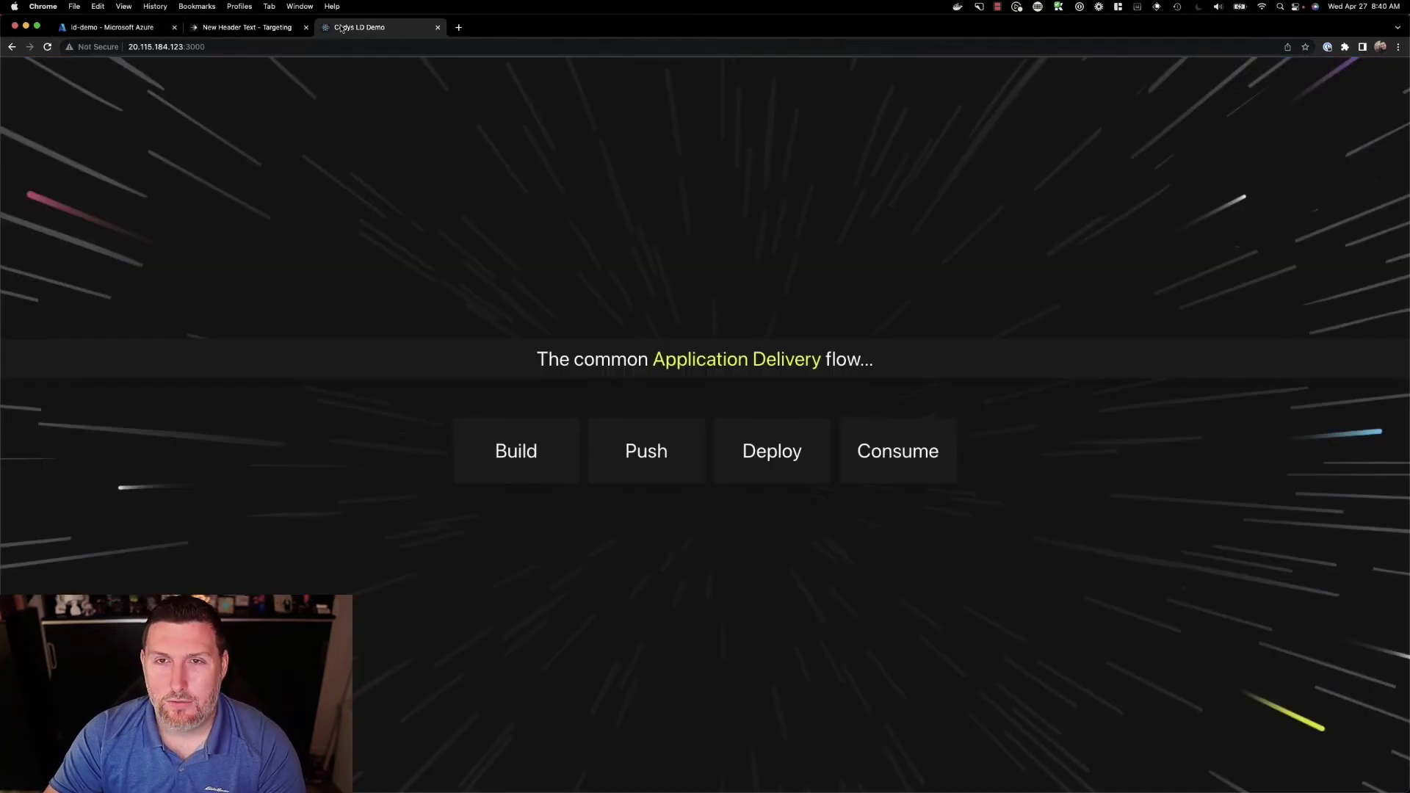
click(143, 46)
key(super+v)
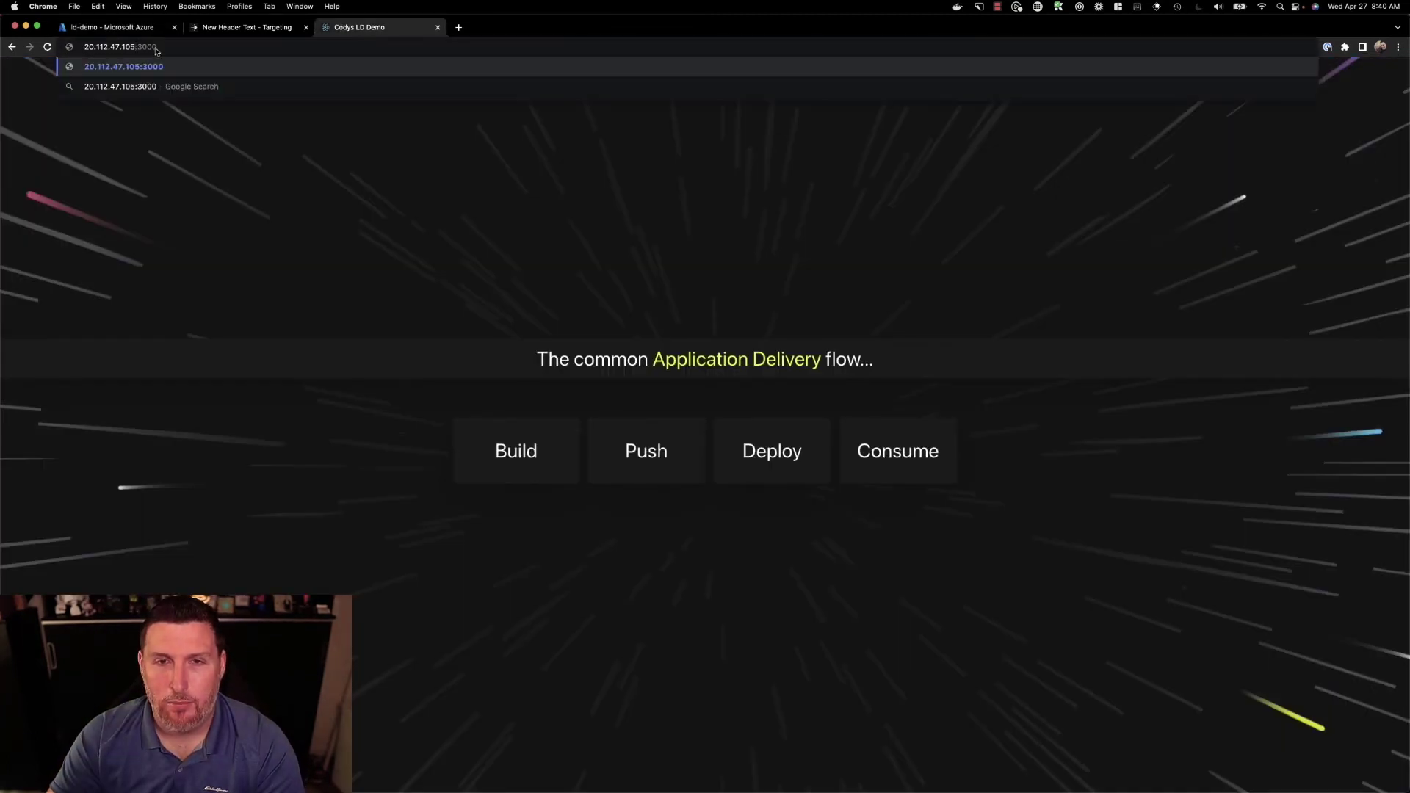
key(Return)
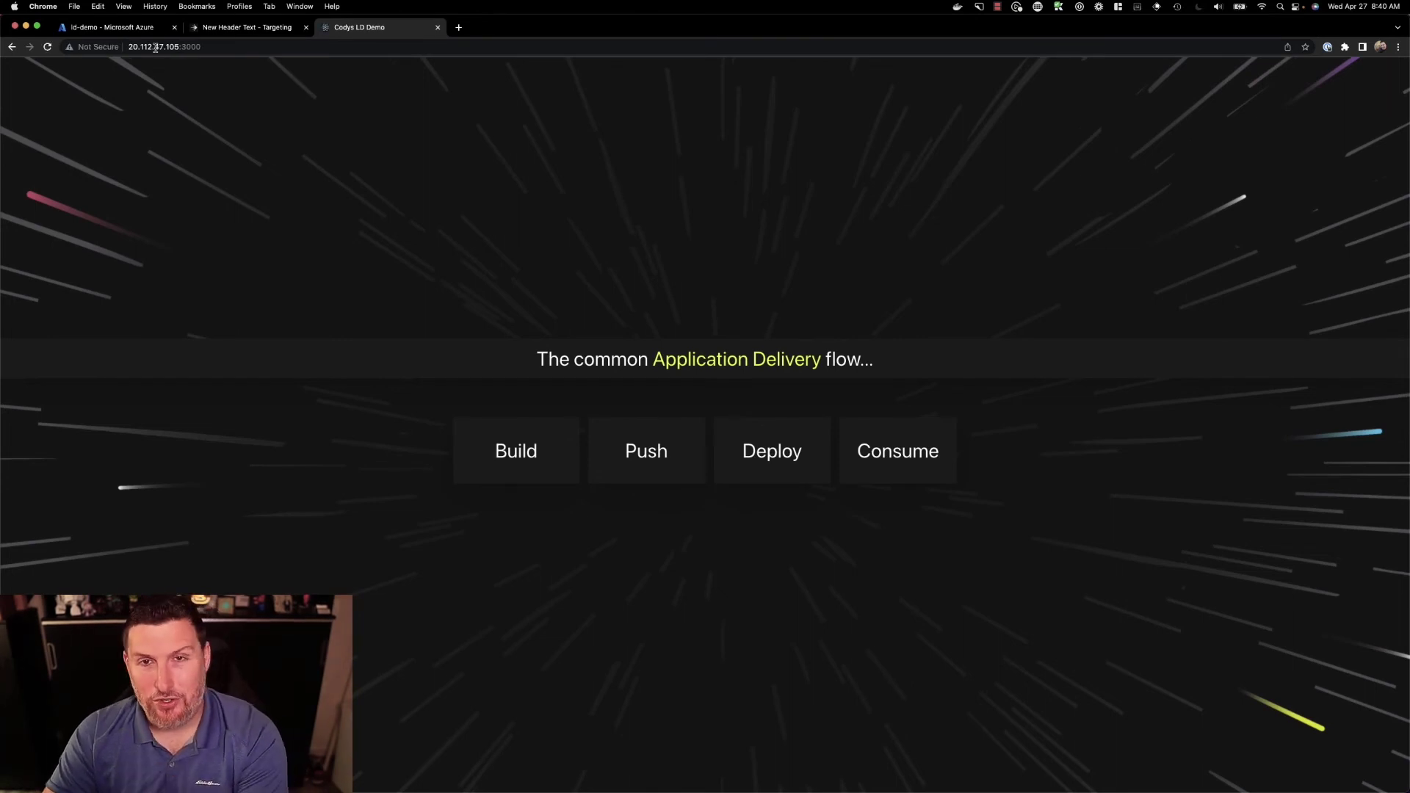
- Turn on targeting for the New Header Text flag in LaunchDarkly, save the change and check the demo app's header
click(242, 27)
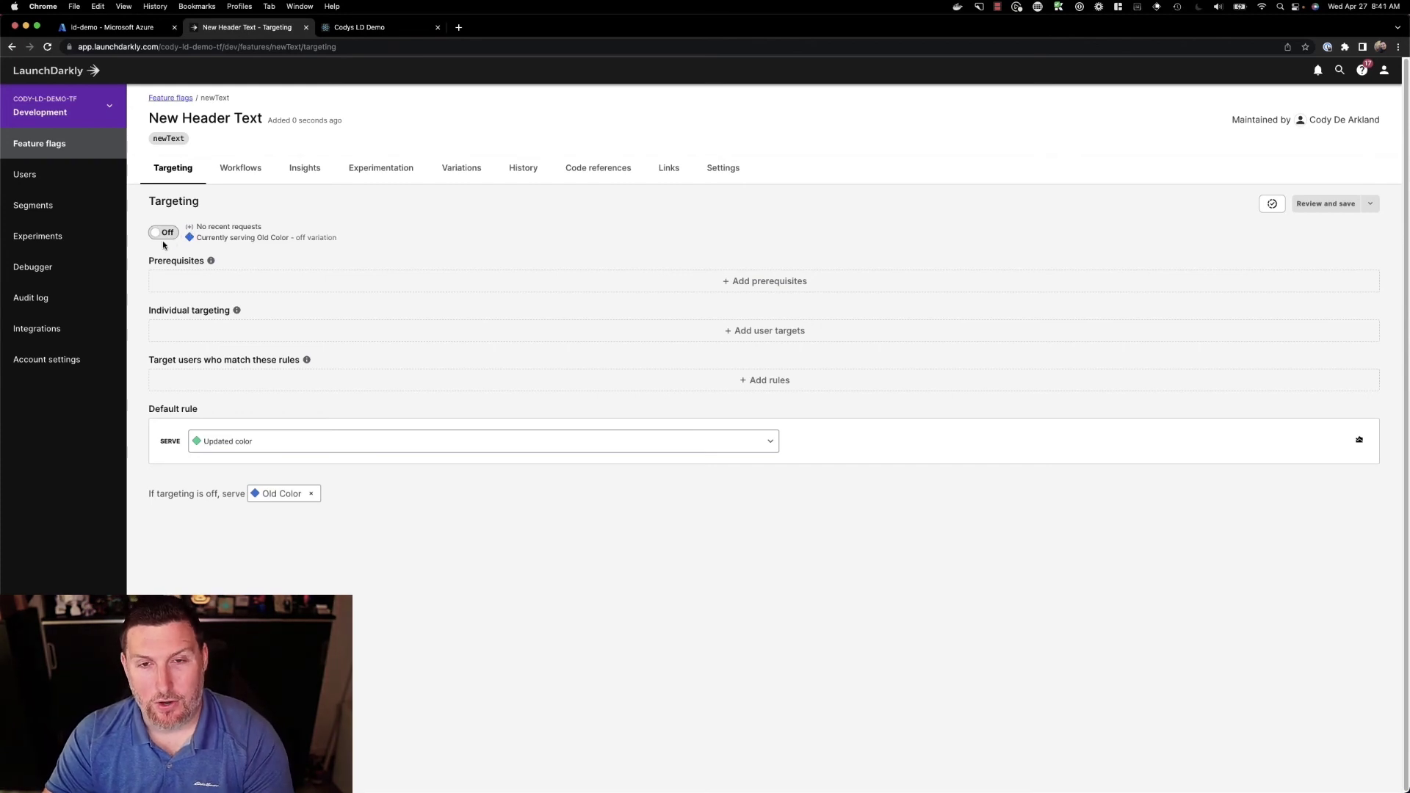
click(341, 30)
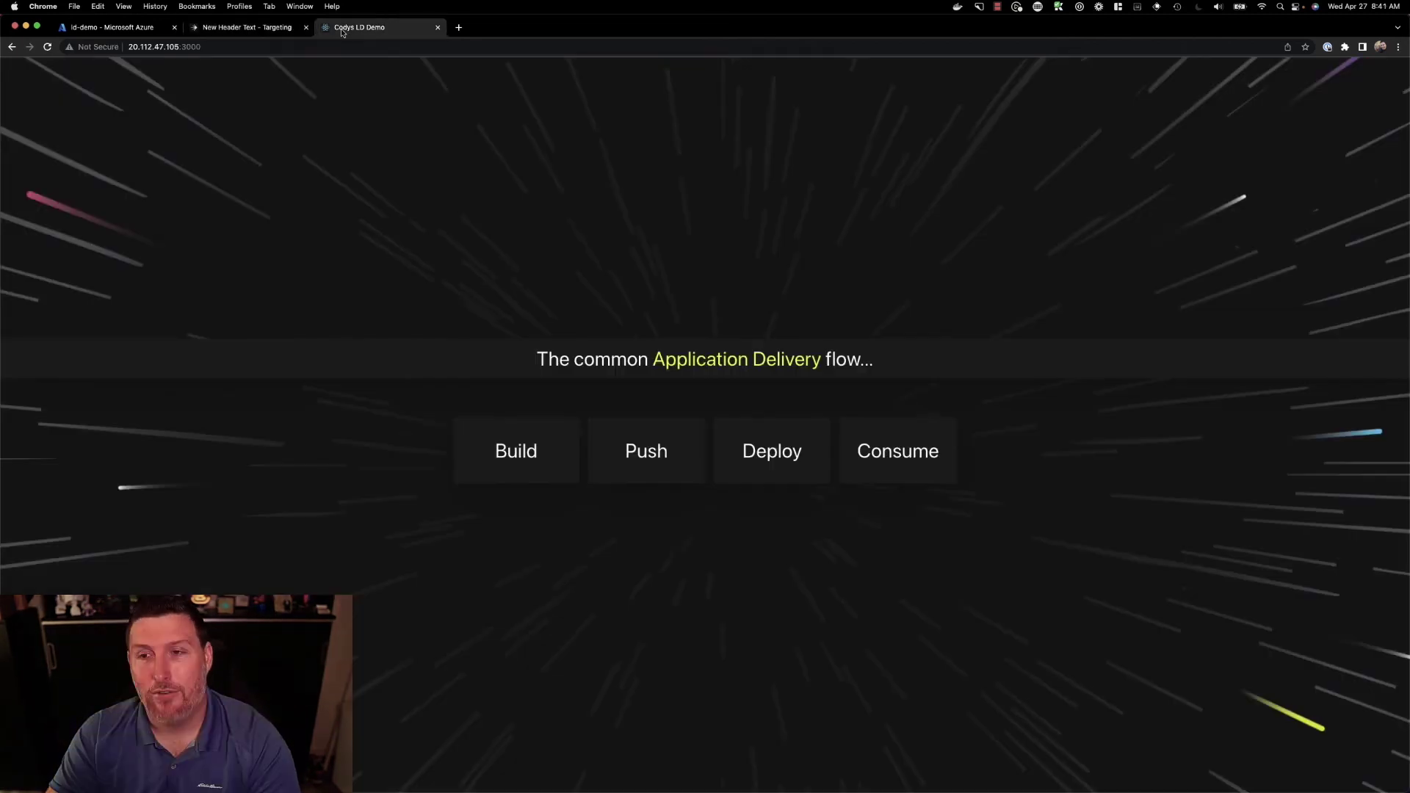
click(243, 27)
click(163, 237)
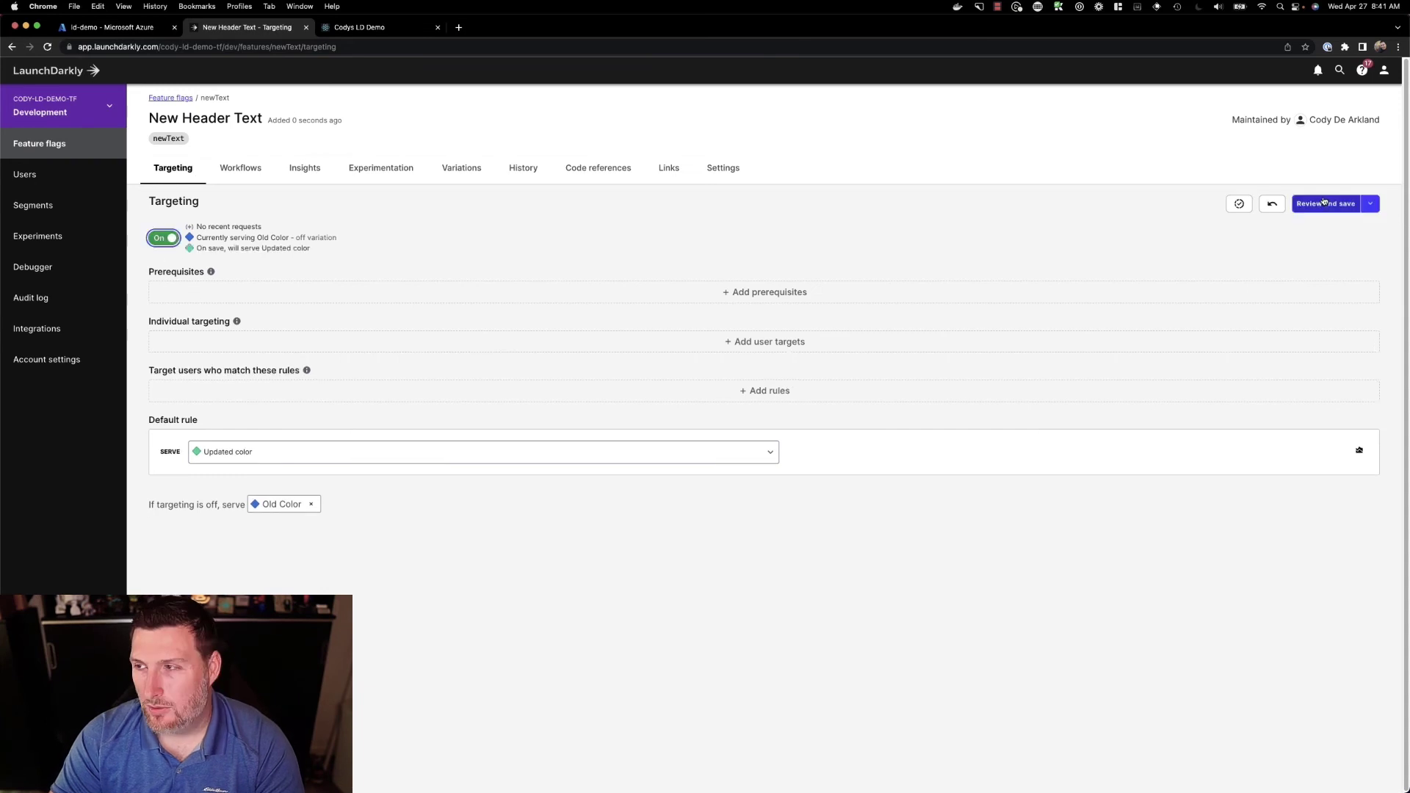
click(1325, 204)
click(610, 545)
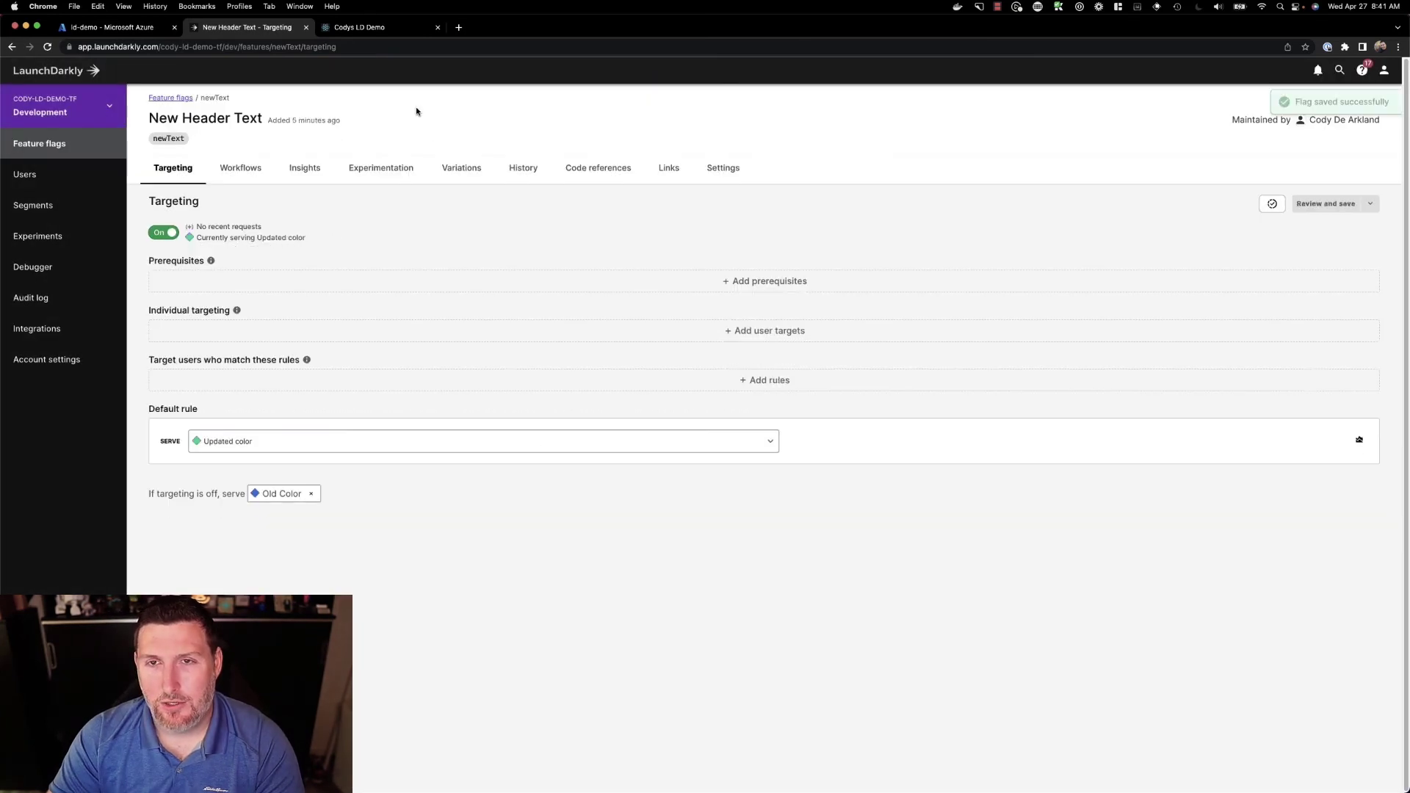
click(376, 30)
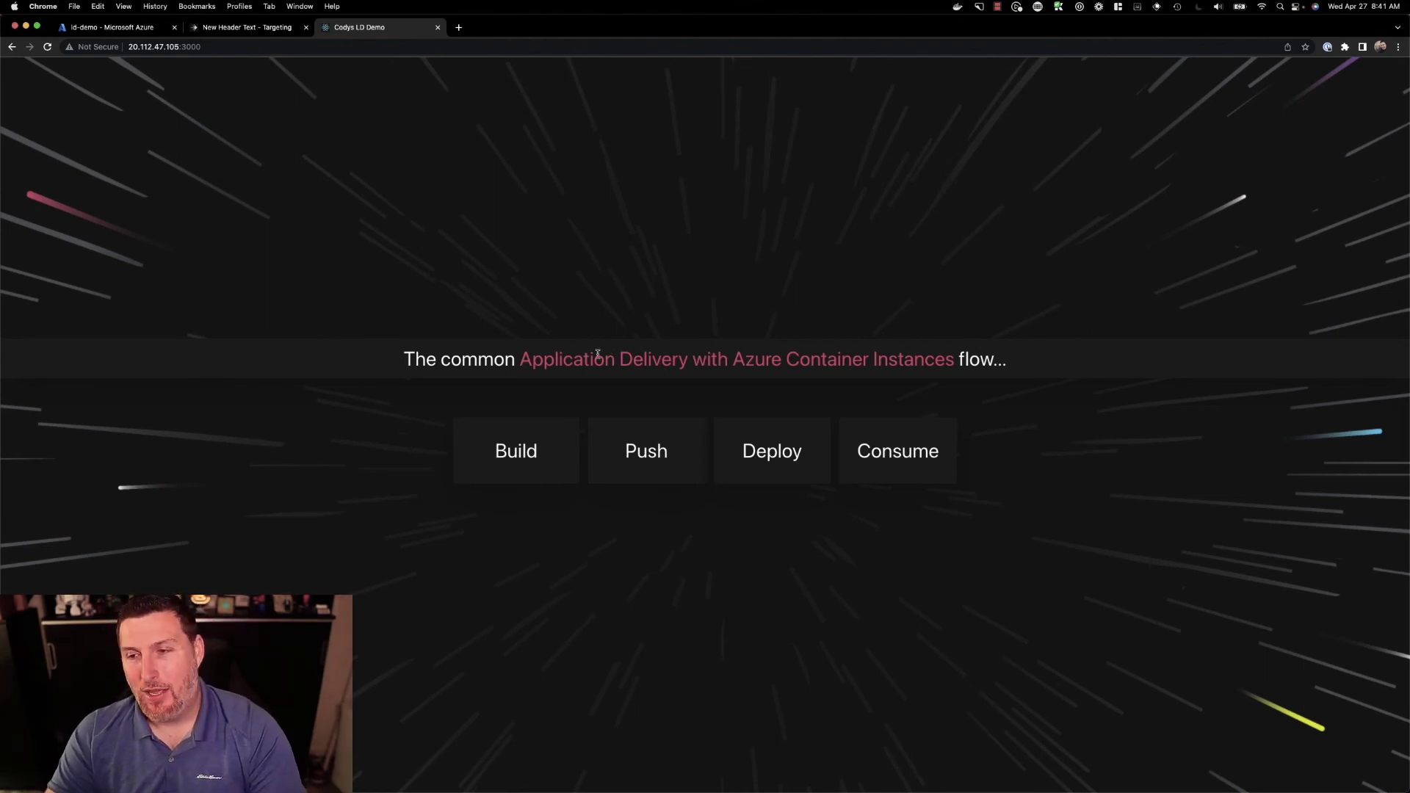
- Turn targeting for the New Header Text flag off again, save the change and return to the demo app
click(256, 27)
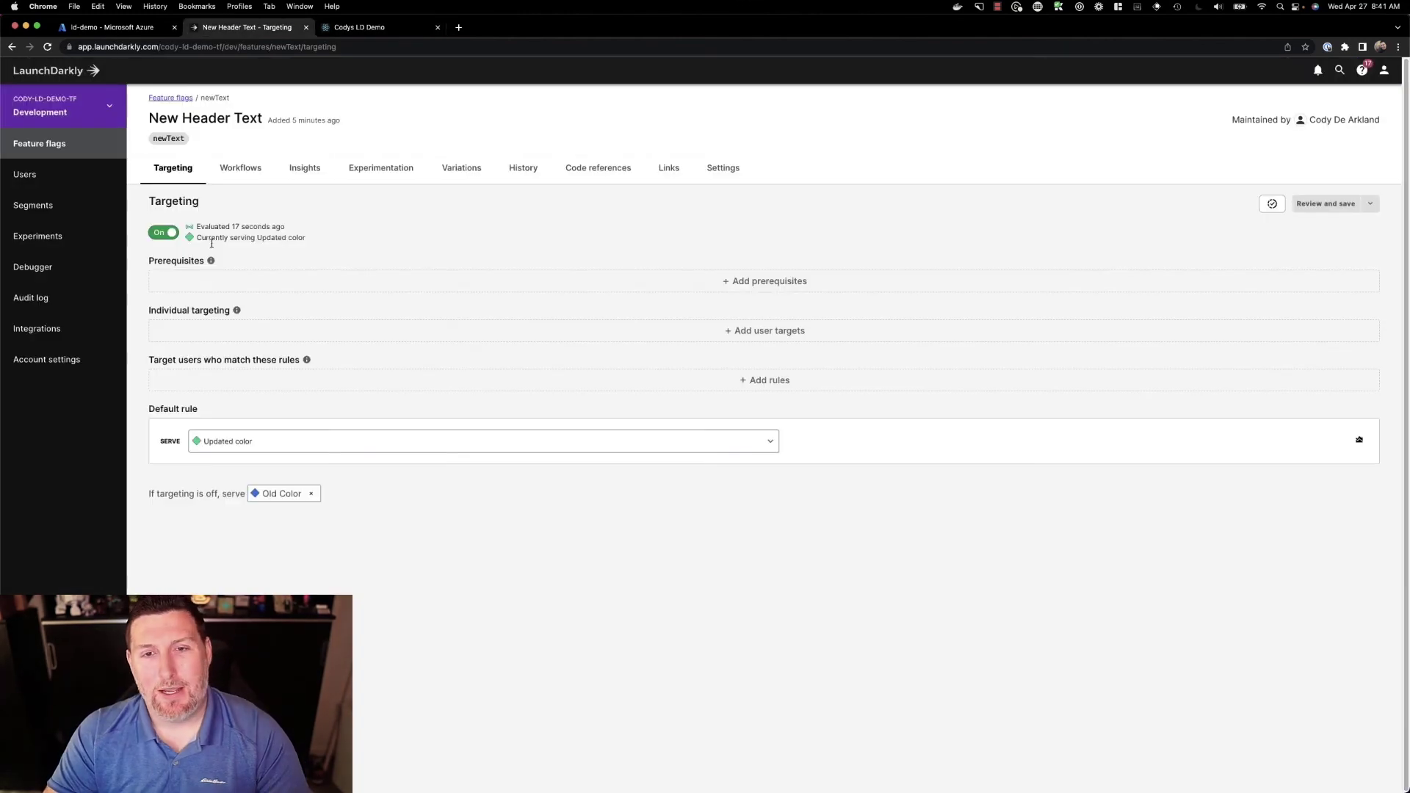
click(162, 238)
click(1317, 208)
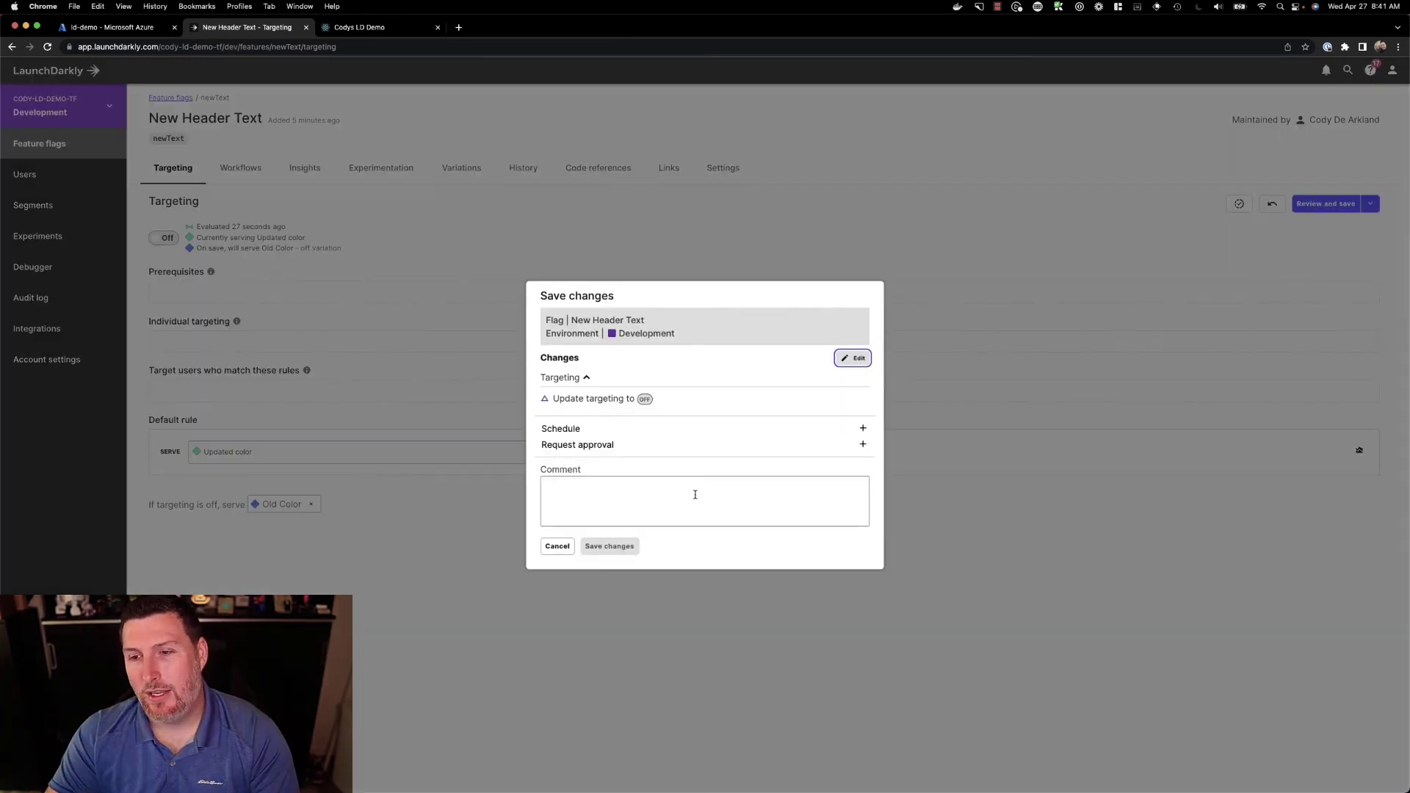
click(610, 547)
click(360, 30)
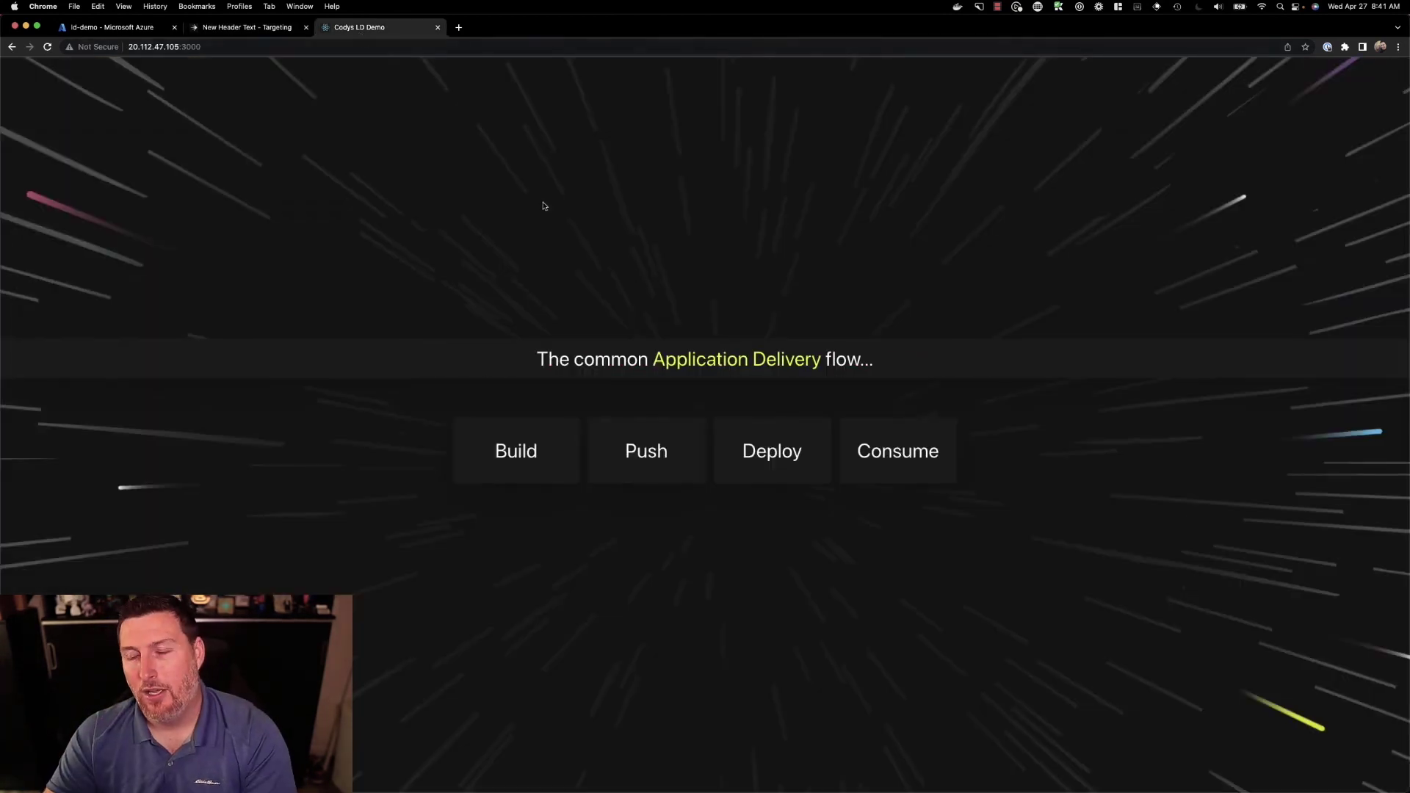